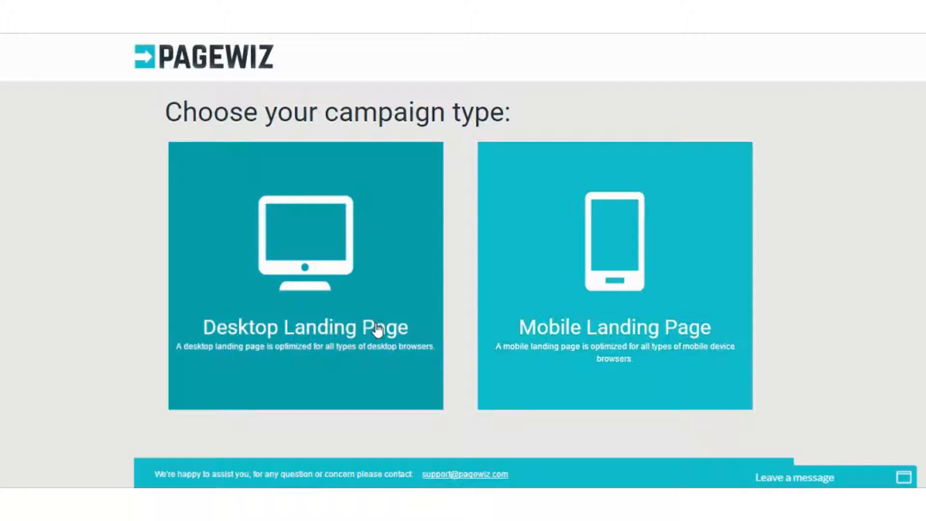
- Start a desktop landing page campaign and name the landing page lp1
click(378, 330)
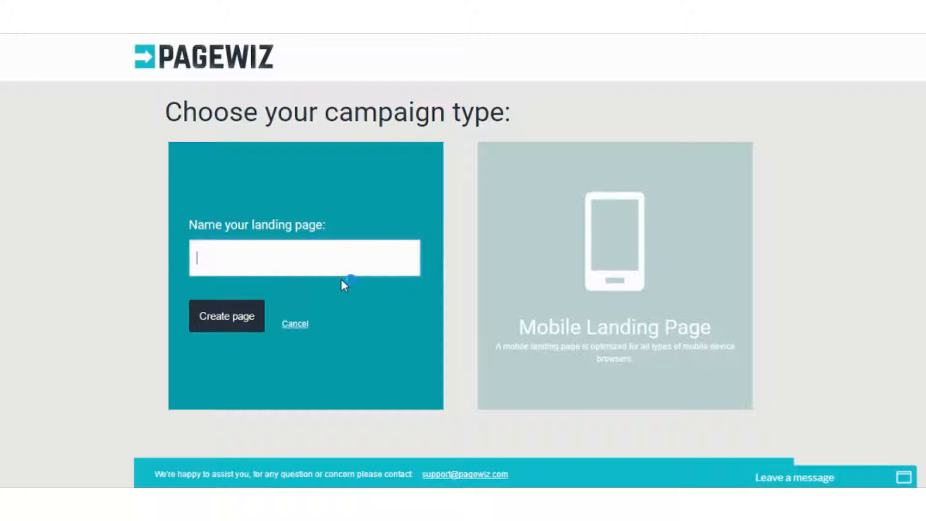
text(tp1)
- Look through the free landing page templates, including the blank page, and return to the start of the gallery
scroll(341, 282, down, 8)
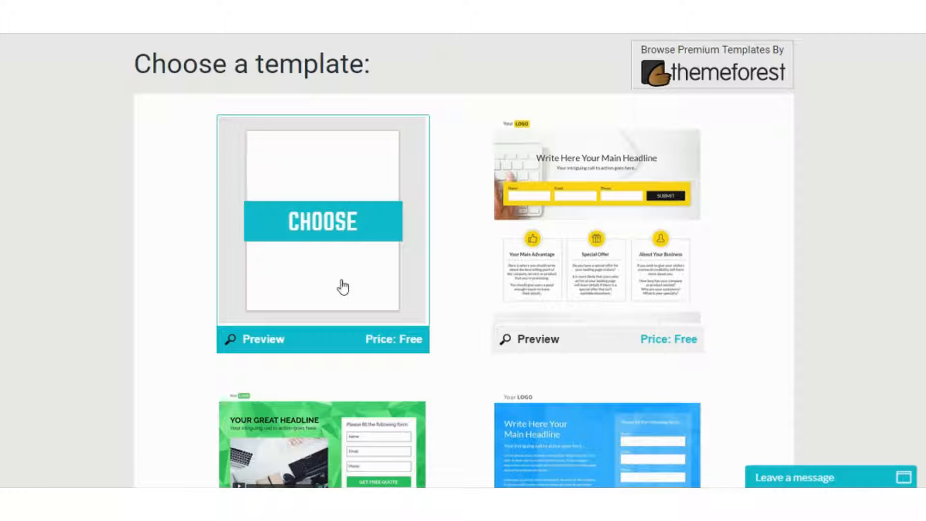
scroll(343, 309, down, 3)
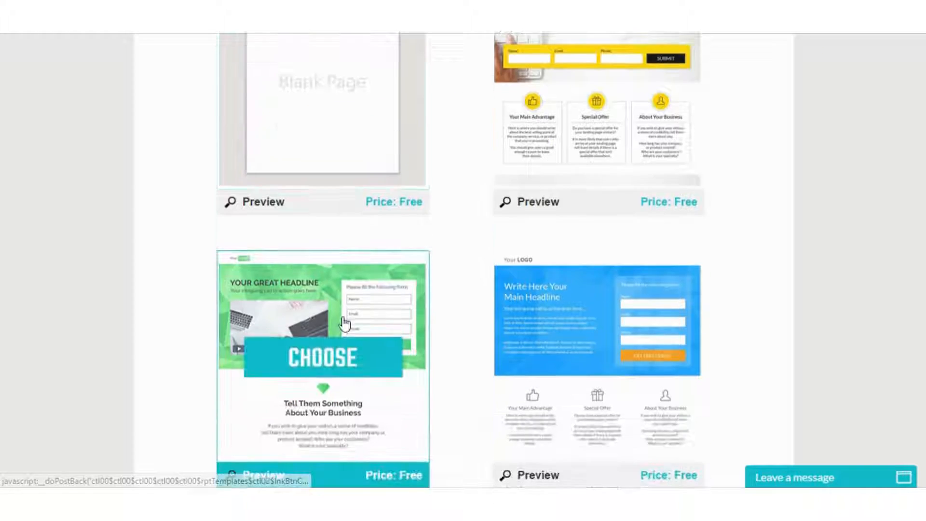
scroll(345, 323, down, 2)
scroll(351, 341, down, 2)
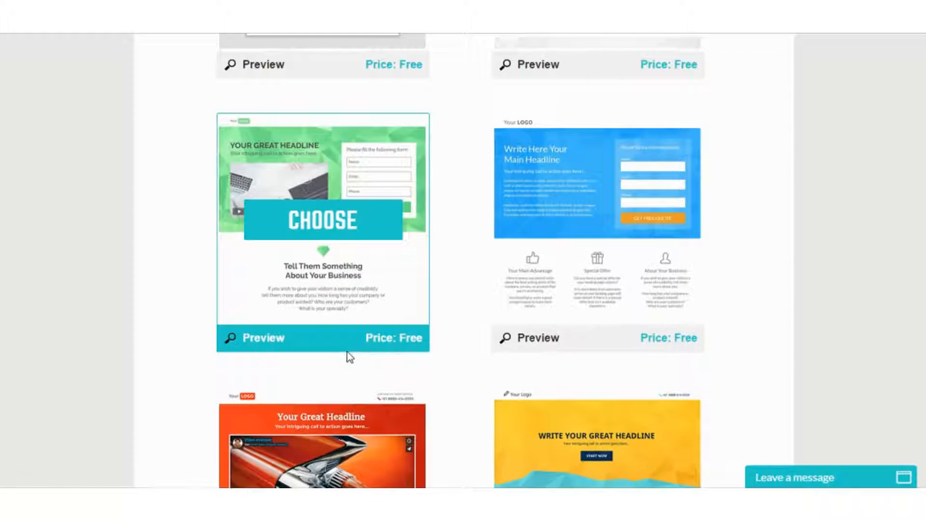
scroll(351, 356, down, 7)
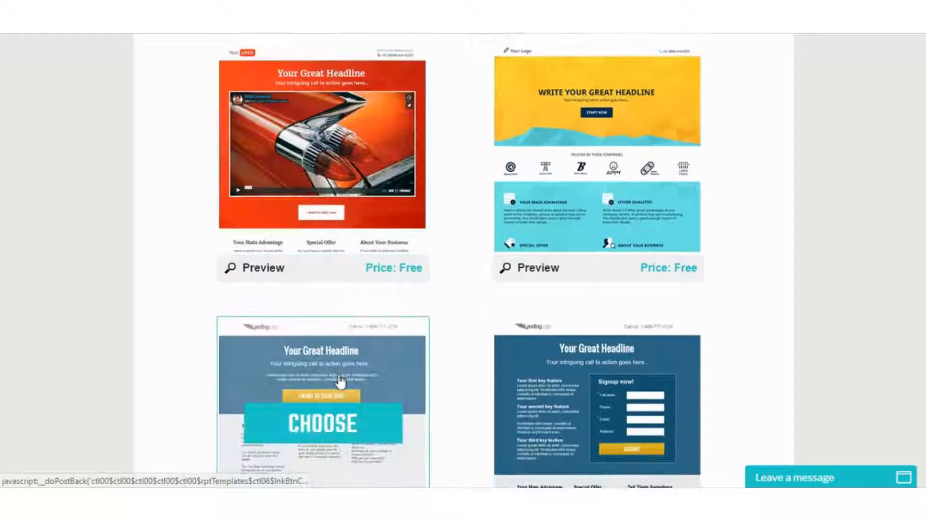
scroll(340, 381, down, 6)
scroll(340, 384, down, 7)
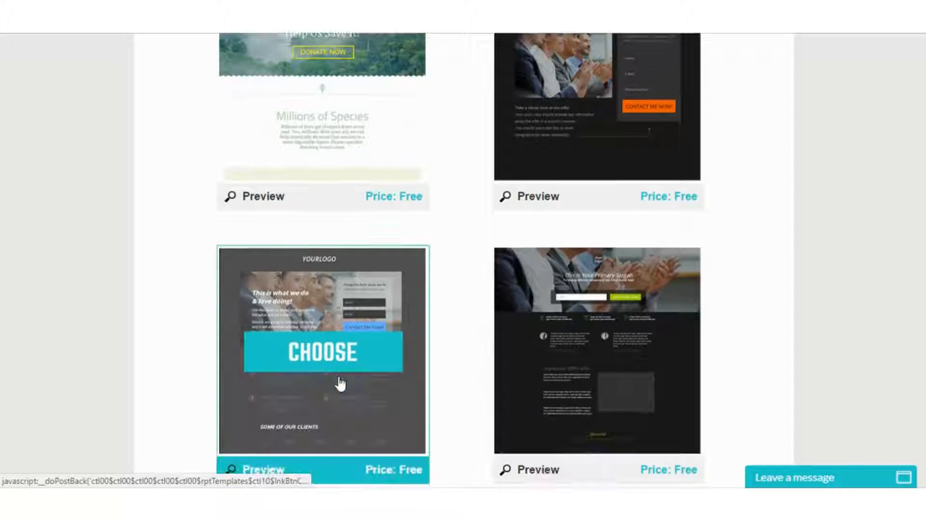
scroll(341, 384, down, 6)
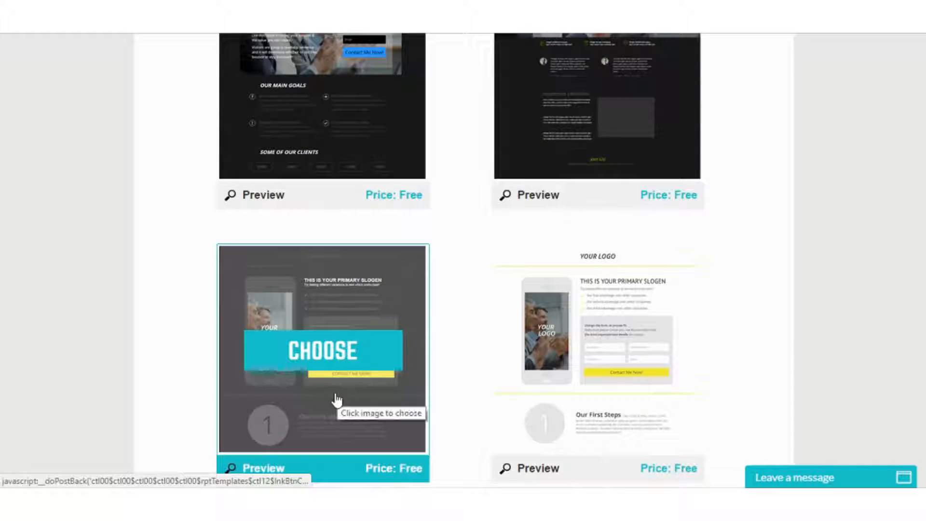
scroll(336, 399, down, 10)
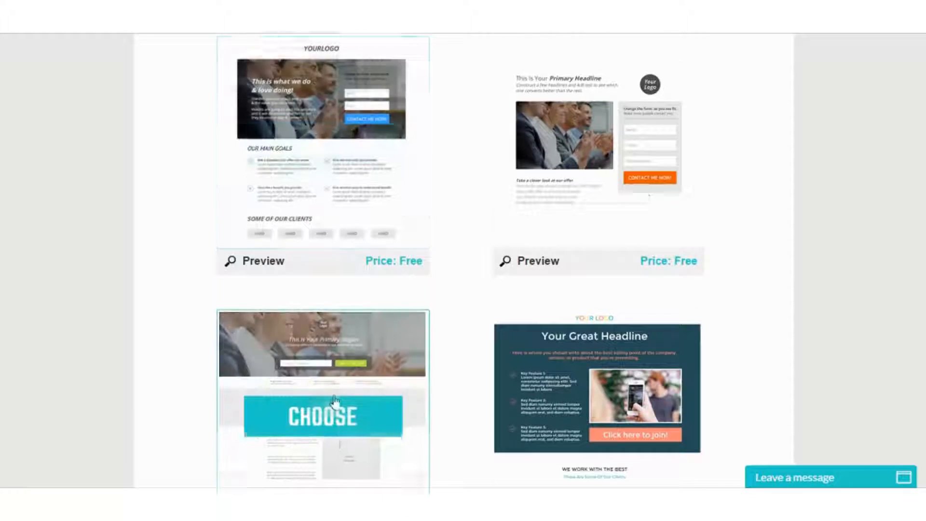
scroll(335, 400, down, 10)
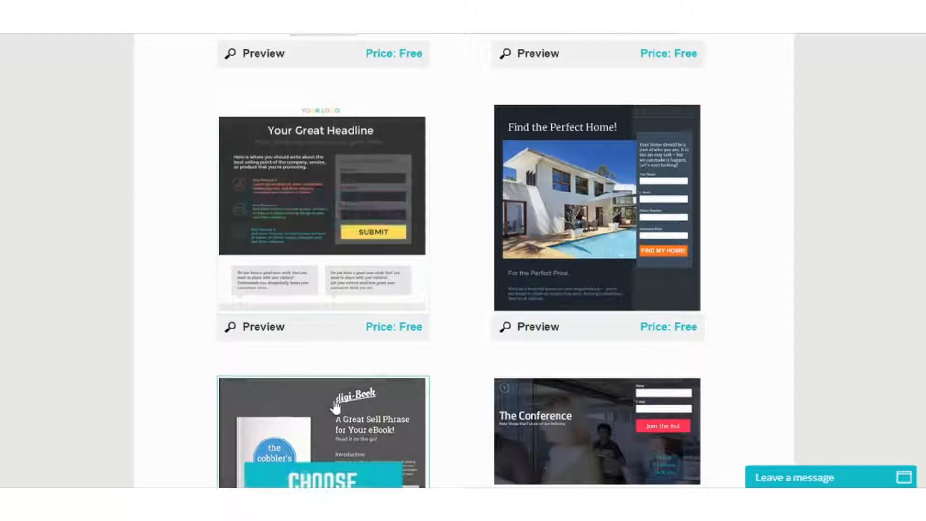
scroll(394, 459, down, 4)
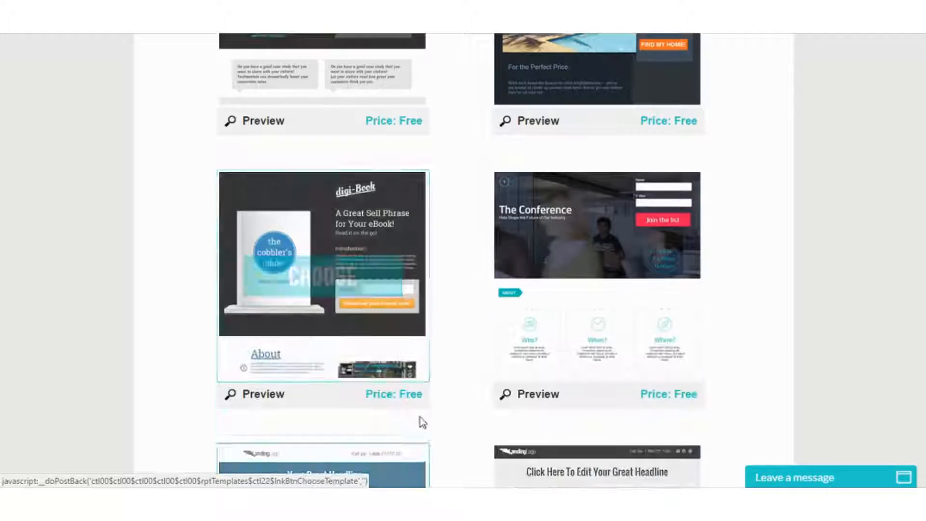
scroll(463, 260, down, 15)
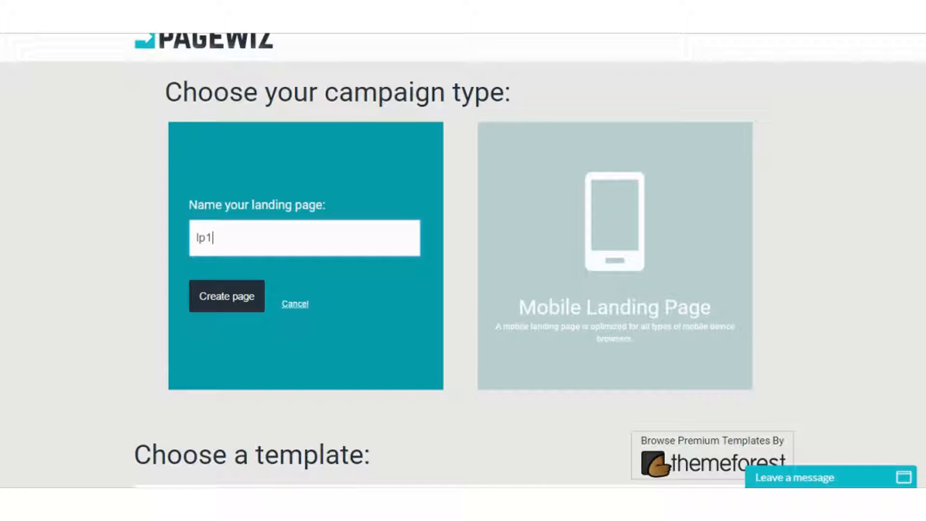
scroll(825, 215, down, 3)
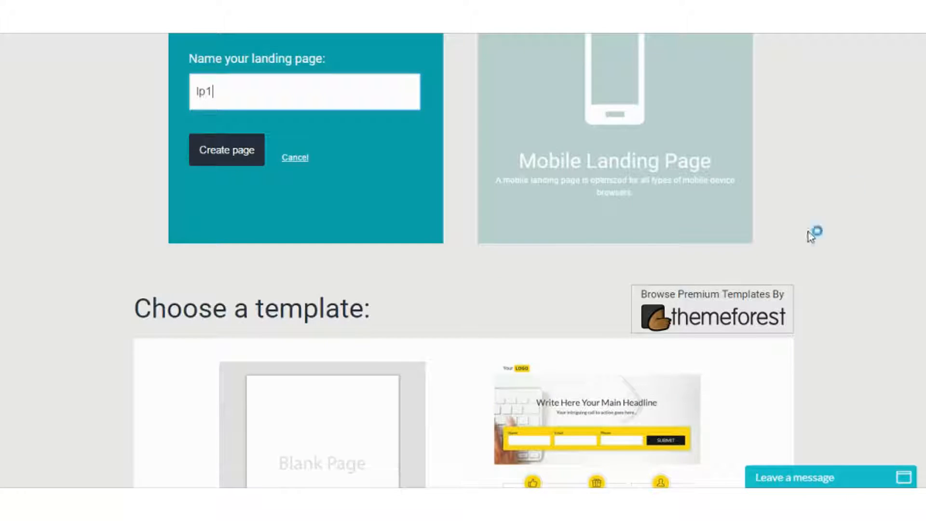
- Switch the gallery to the premium ThemeForest templates and look through their designs and prices
click(780, 322)
scroll(714, 344, down, 1)
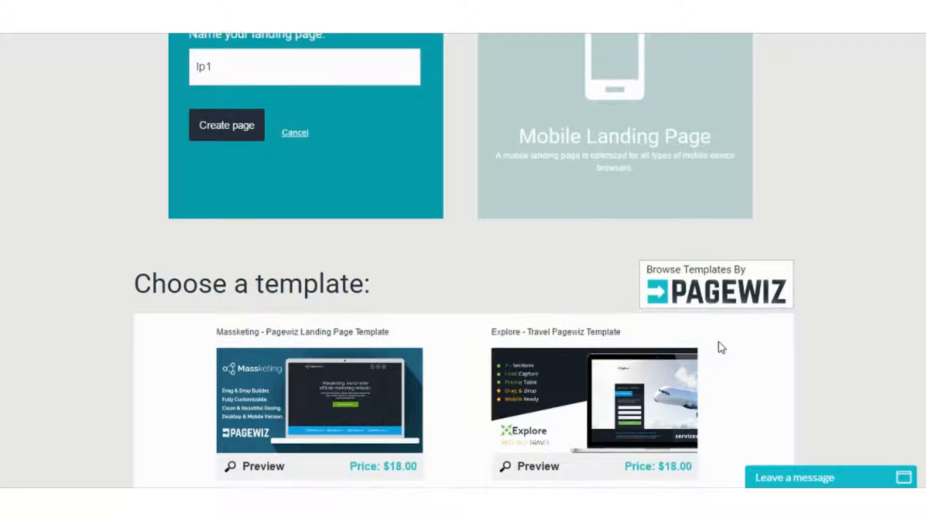
scroll(722, 347, down, 12)
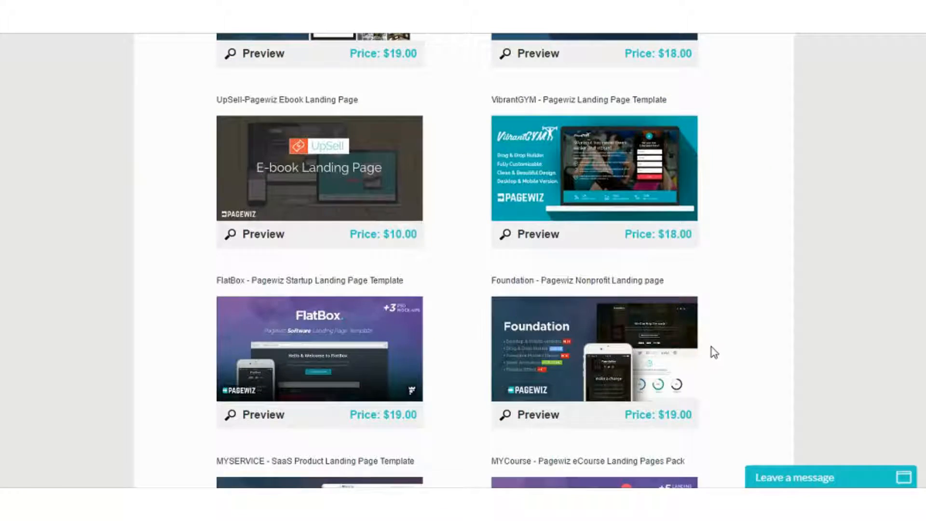
scroll(708, 357, up, 4)
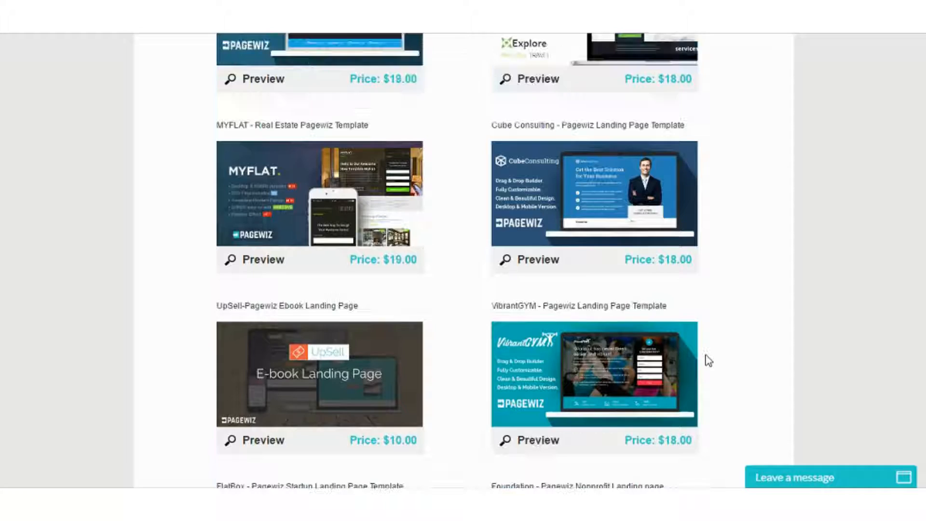
scroll(707, 360, up, 4)
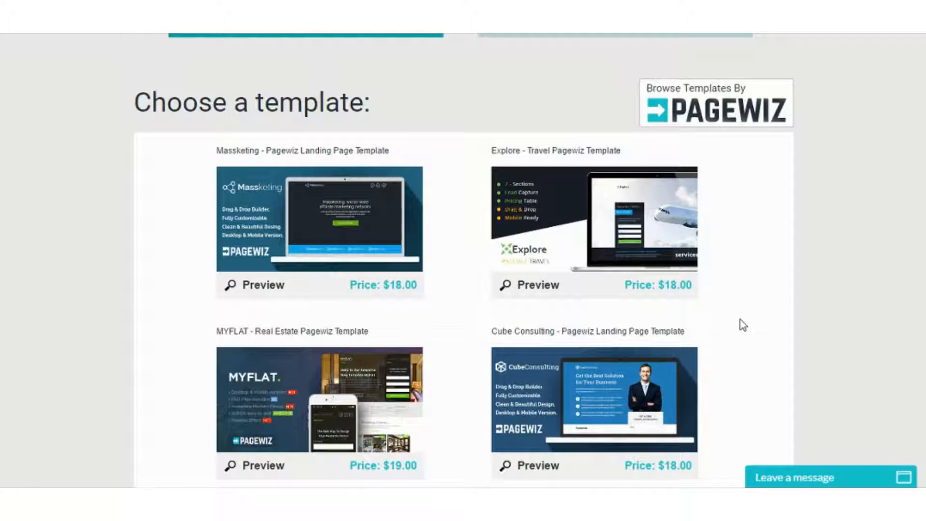
scroll(743, 328, down, 4)
scroll(767, 341, down, 5)
scroll(759, 341, up, 10)
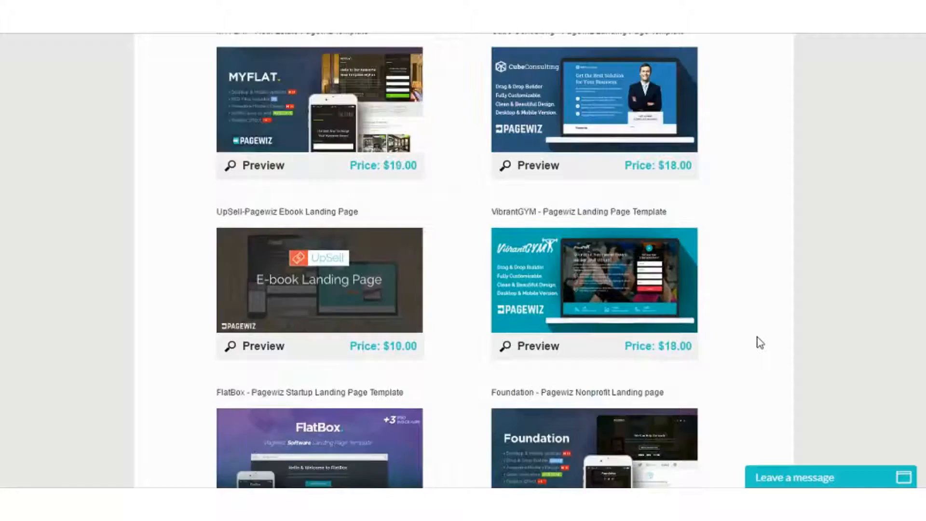
scroll(757, 348, up, 4)
- Return to the free Pagewiz templates and choose the yellow and turquoise "Write Your Great Headline" template
scroll(754, 376, down, 8)
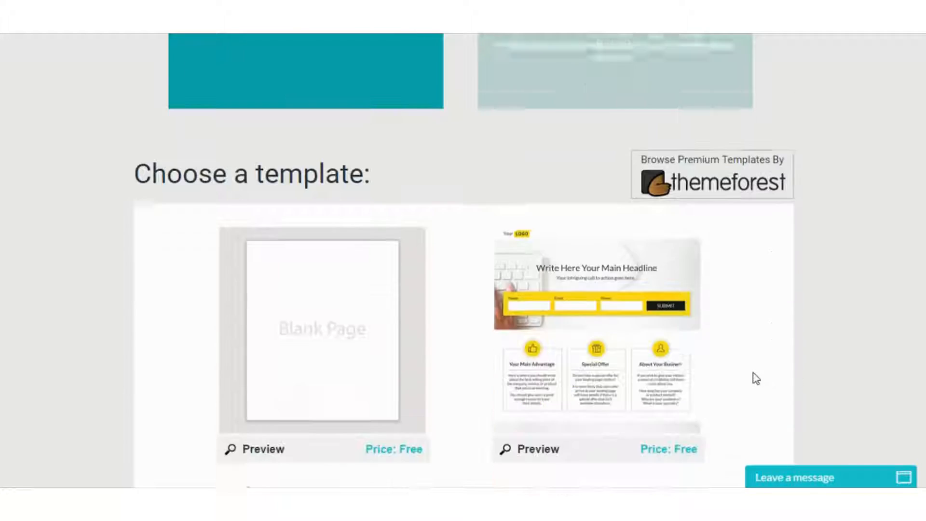
scroll(755, 378, down, 10)
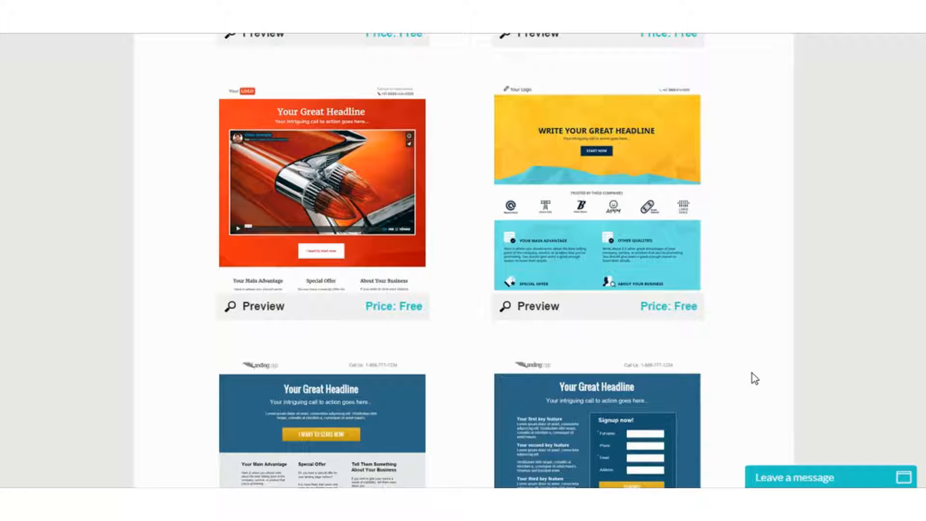
mouse_move(657, 265)
click(619, 193)
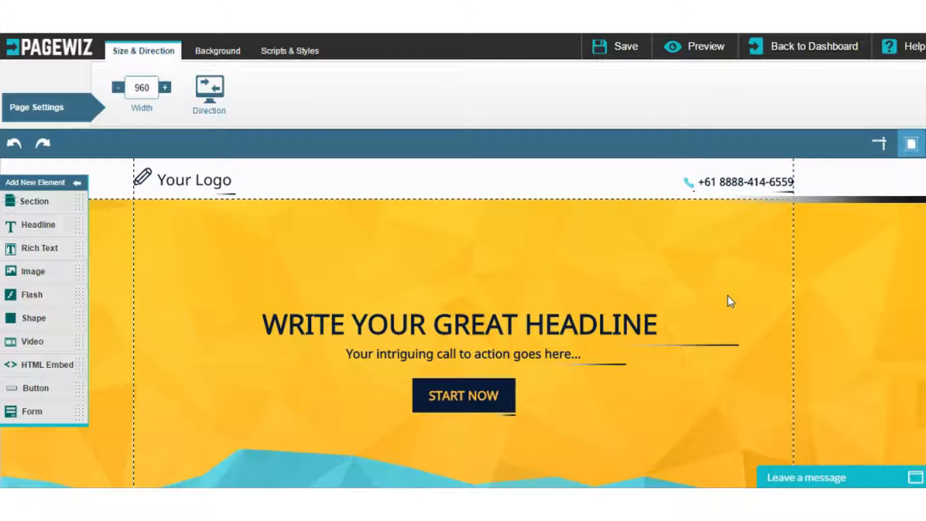
- Select the main headline, and move the call-to-action text above it to Top 166, Left 42
click(577, 324)
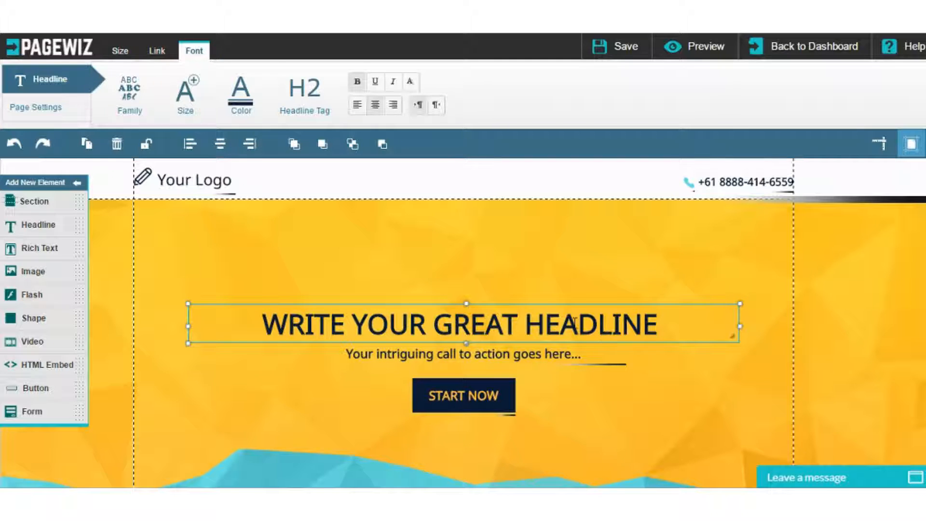
drag(496, 356, 355, 279)
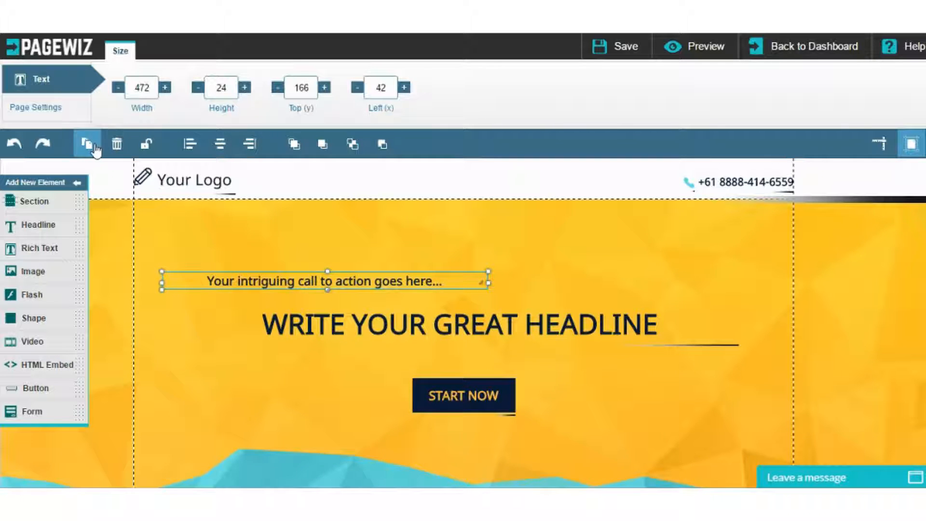
- Undo the repositioning of the call-to-action text
click(20, 149)
click(23, 154)
click(23, 154)
click(24, 154)
click(23, 153)
click(23, 153)
click(23, 153)
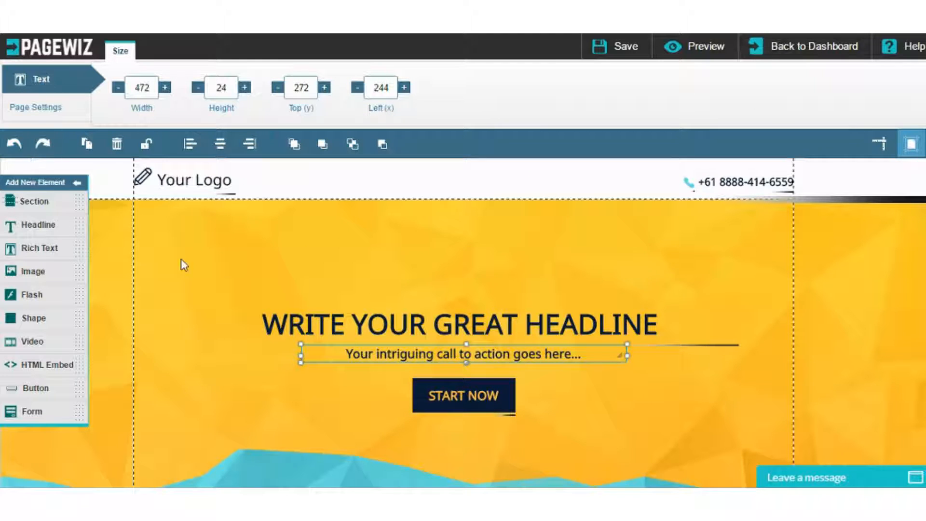
- Look through the template's sections, from the company logos and business advantages to the testimonials and icons, and return to the headline
scroll(447, 461, down, 5)
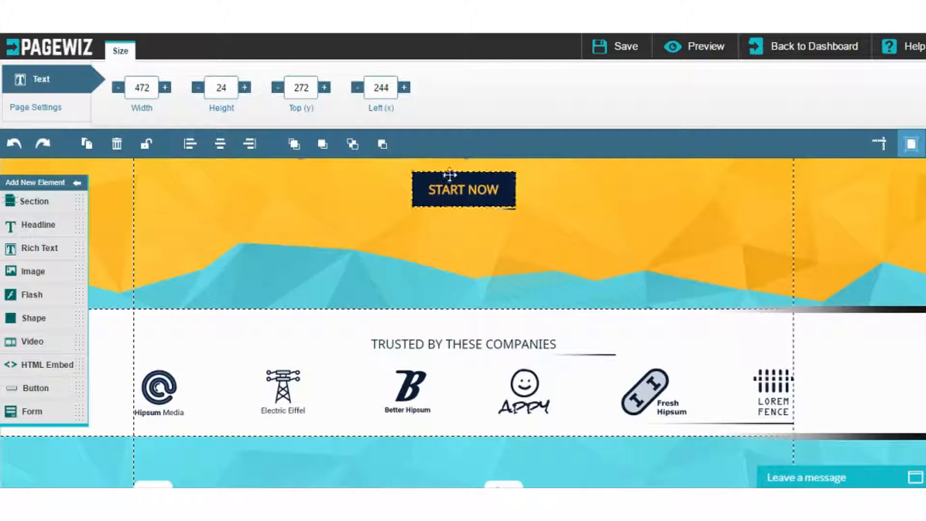
scroll(454, 248, down, 1)
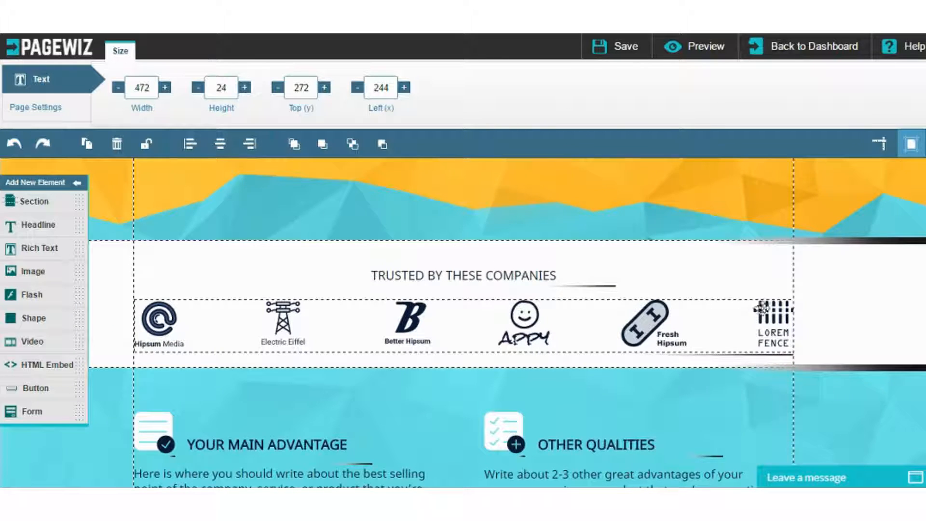
scroll(766, 309, down, 1)
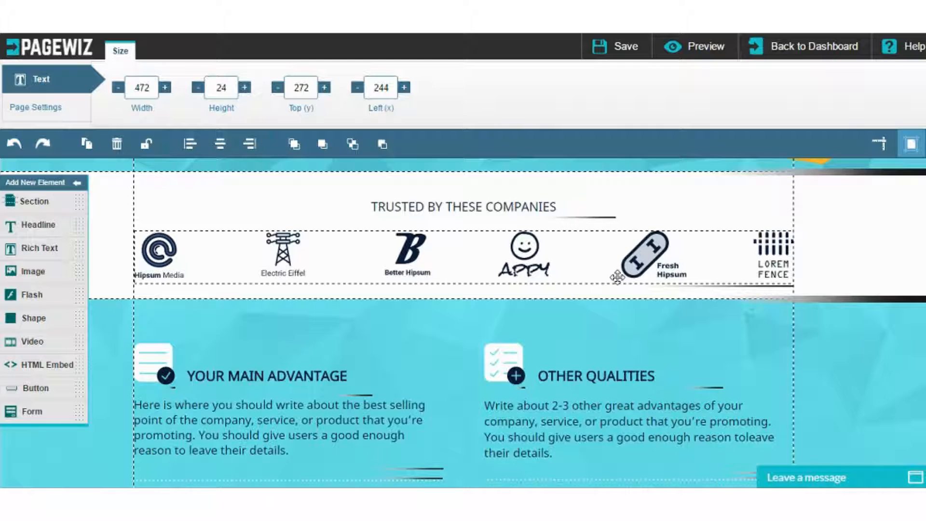
scroll(636, 344, down, 1)
scroll(636, 339, down, 1)
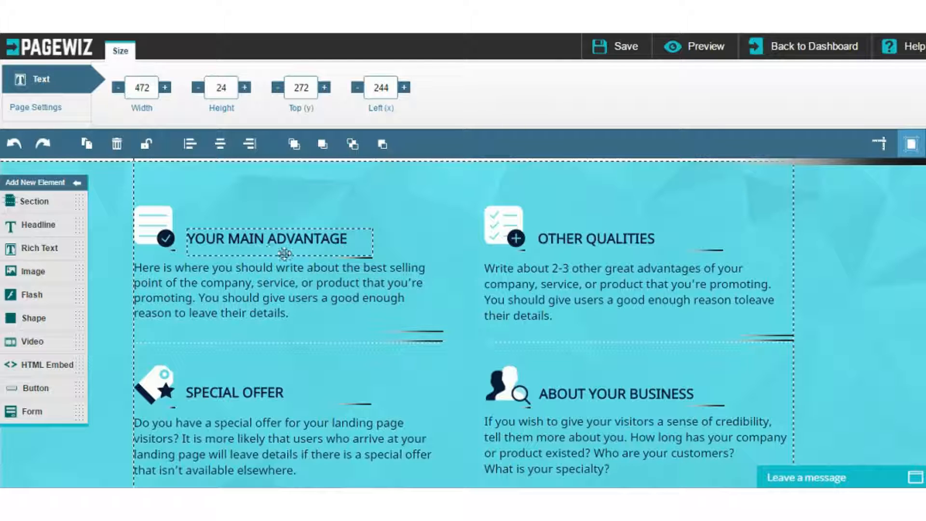
scroll(548, 308, down, 1)
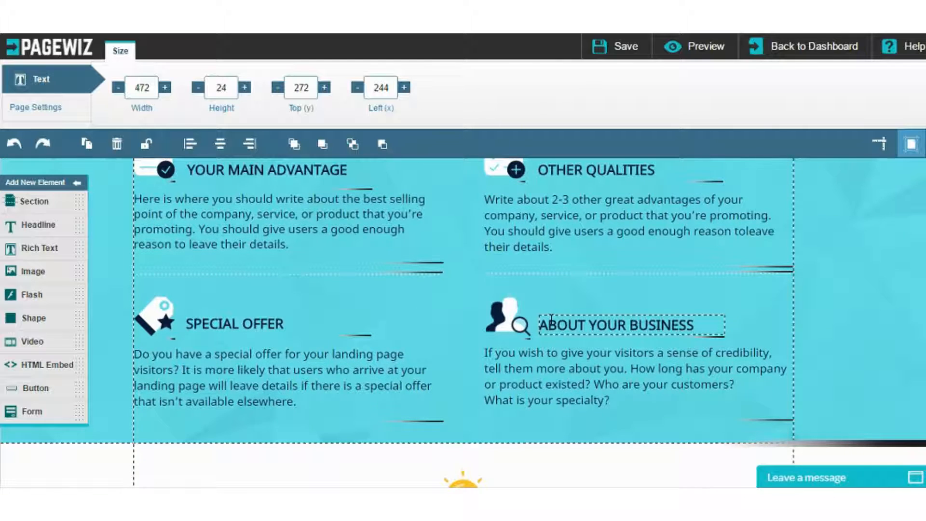
scroll(548, 317, up, 1)
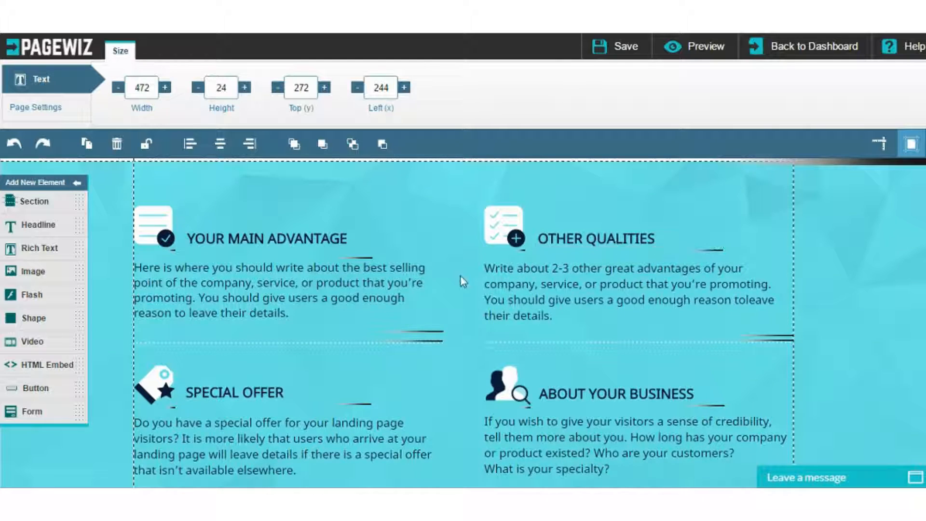
scroll(376, 289, down, 2)
scroll(376, 288, down, 5)
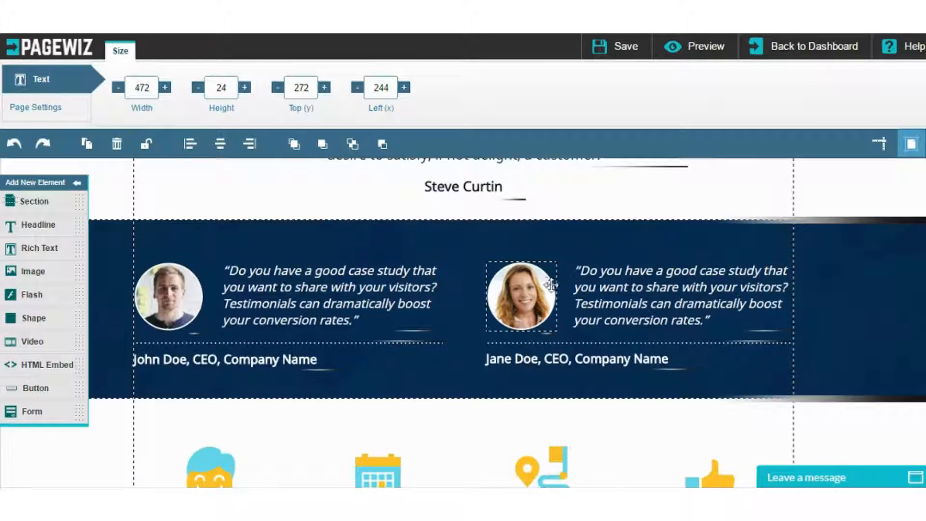
scroll(544, 295, down, 5)
scroll(543, 295, down, 2)
scroll(535, 296, up, 10)
scroll(530, 298, up, 10)
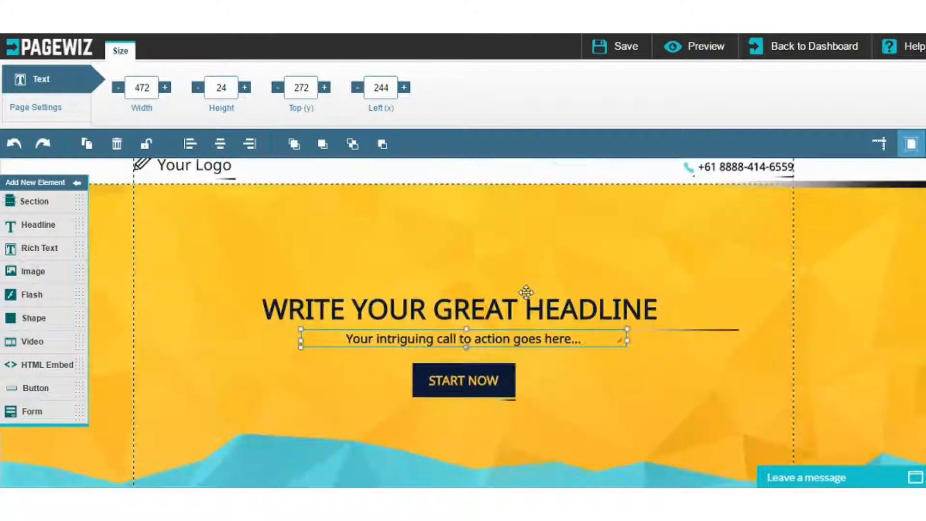
- Select the yellow headline section, and show and hide the page rulers
click(713, 346)
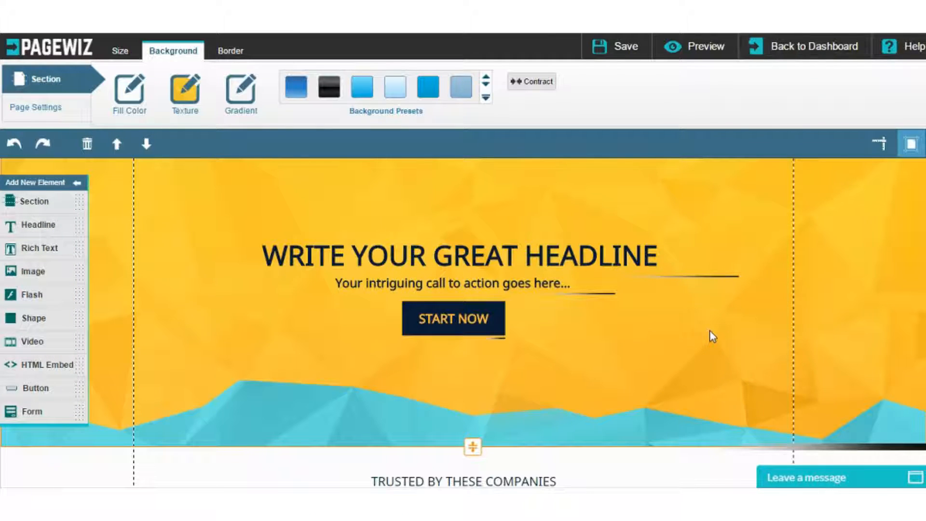
click(885, 148)
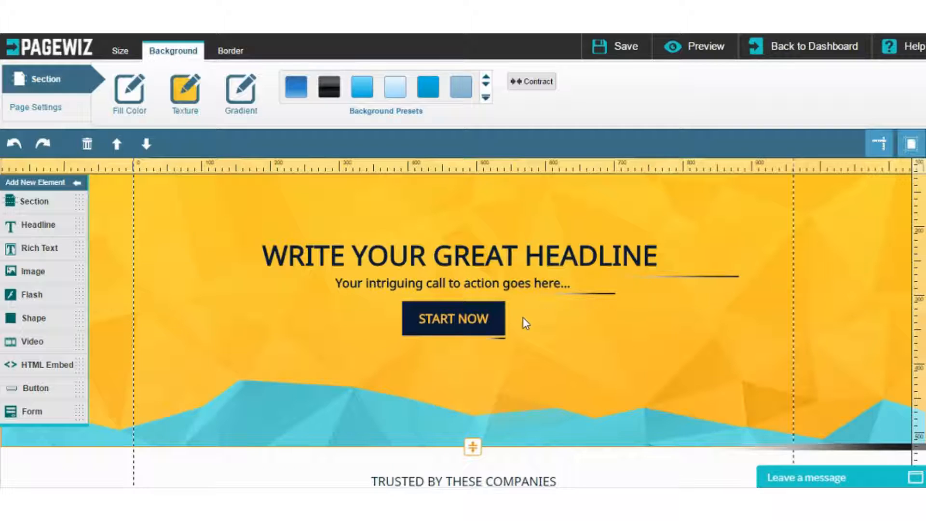
click(879, 153)
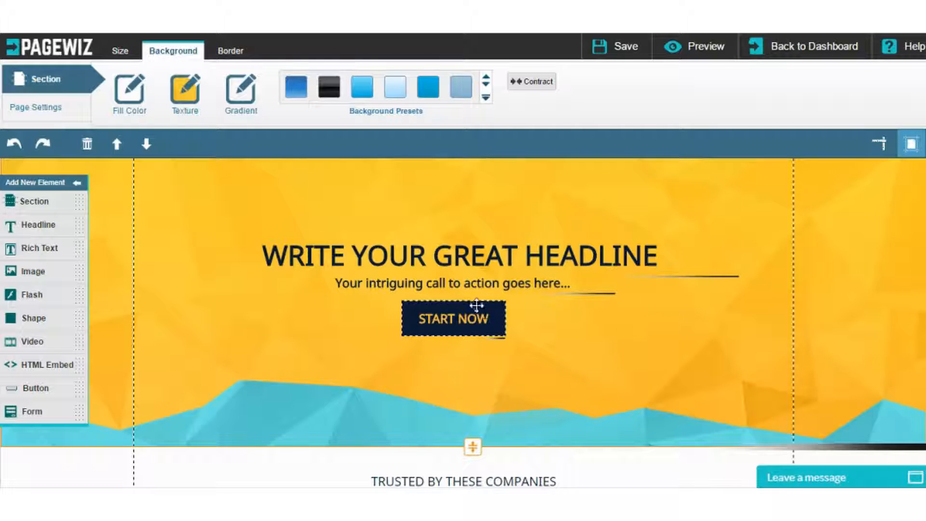
- Shift the START NOW button under the call-to-action text, trying alignments with both ends, and bring it back near the centre
drag(475, 304, 587, 305)
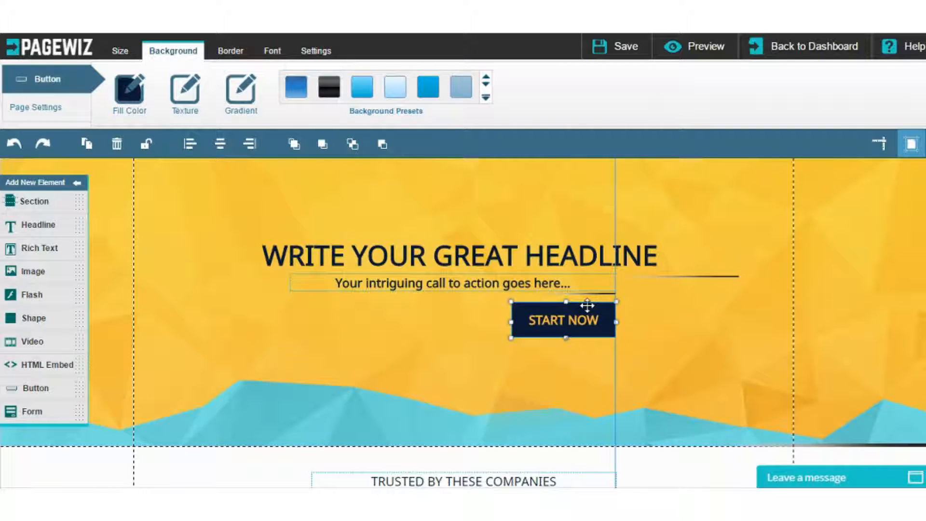
drag(586, 305, 421, 302)
click(389, 303)
click(388, 309)
key(Left)
key(Left)
key(Left)
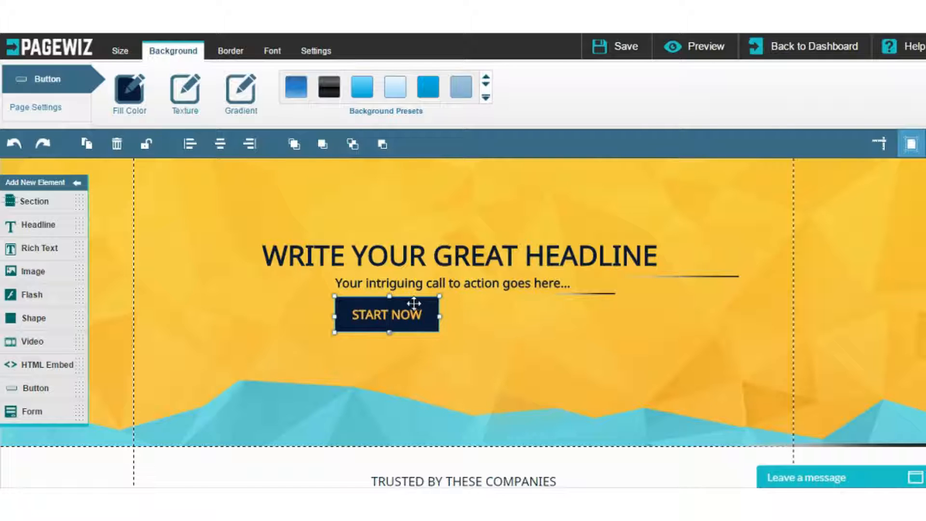
drag(418, 303, 472, 312)
- Select the Other Qualities headline, and move the checklist icon beside it to Top 772, Left 510
scroll(482, 317, down, 4)
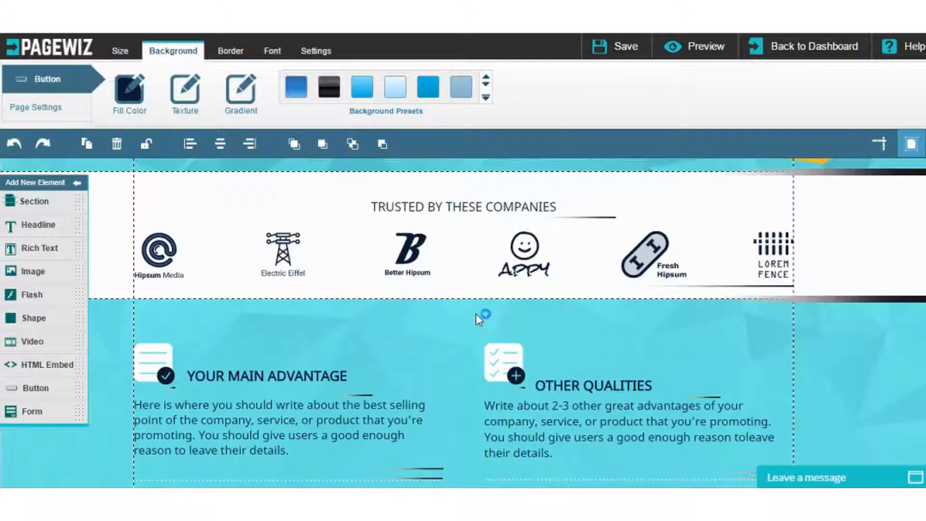
scroll(481, 316, down, 3)
scroll(516, 294, up, 2)
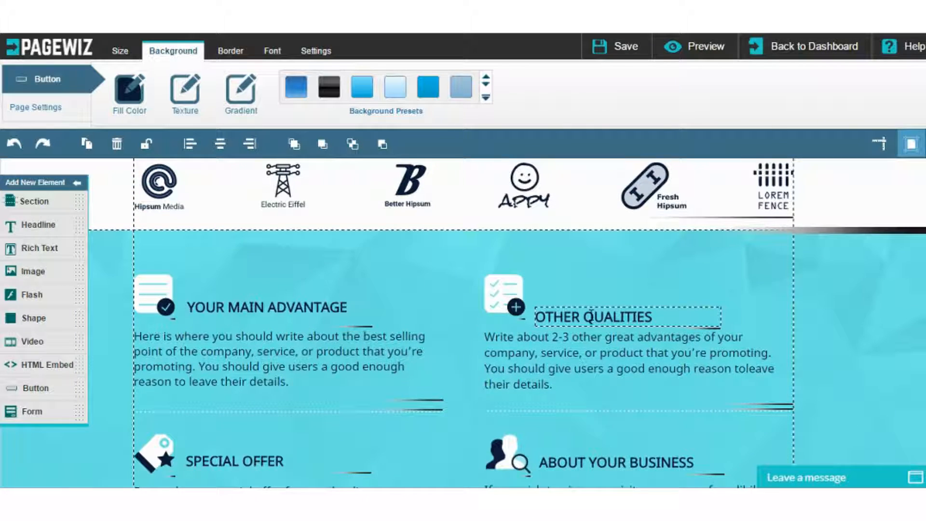
click(592, 310)
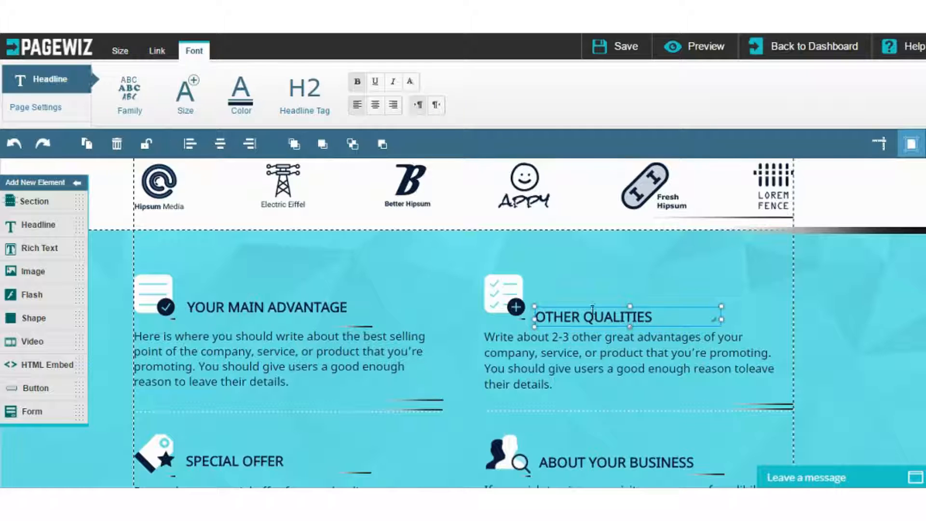
drag(509, 287, 596, 275)
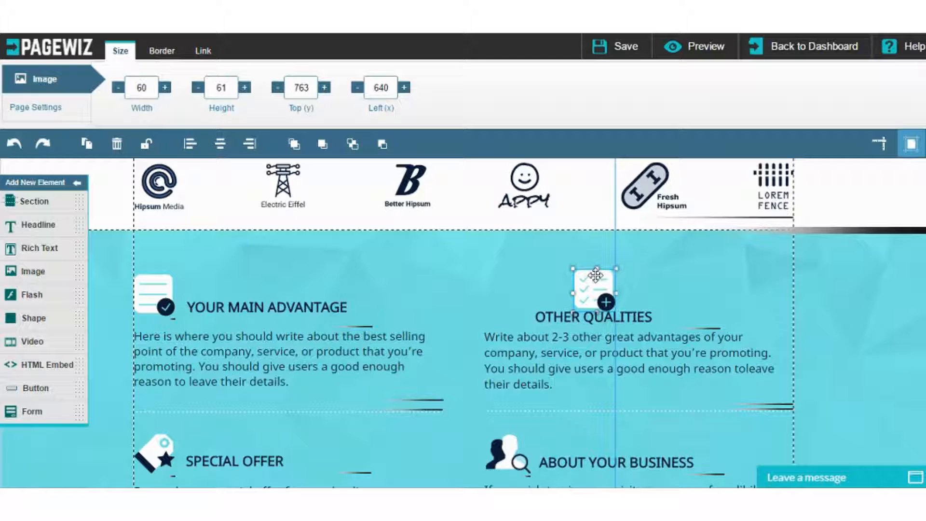
drag(594, 275, 504, 300)
drag(511, 302, 508, 301)
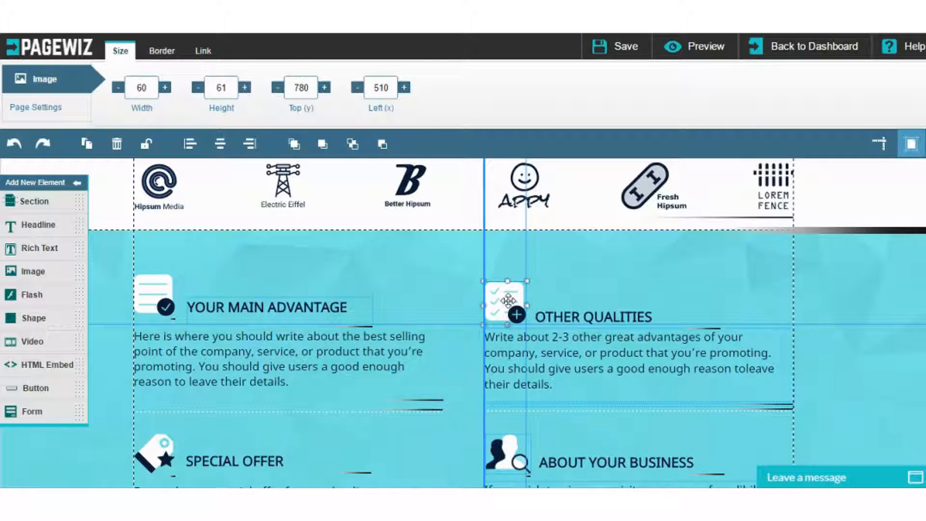
drag(508, 300, 508, 294)
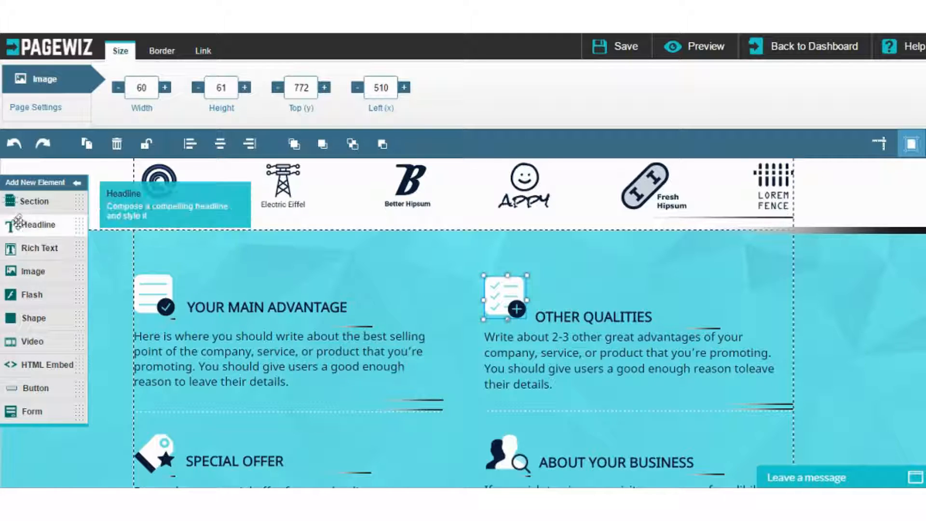
- Add a rich text element to the advantages section at Top 723, Left 297, look through its font list, and leave text editing
drag(29, 247, 371, 258)
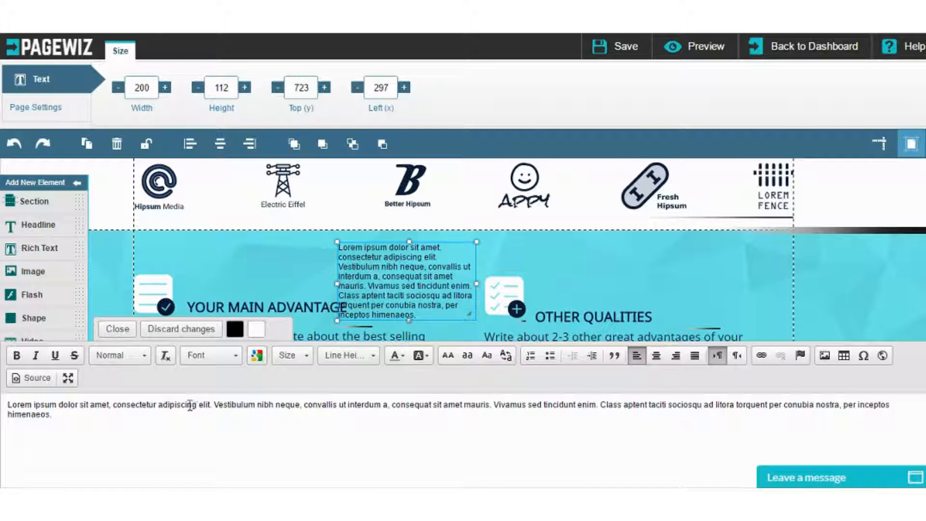
click(231, 361)
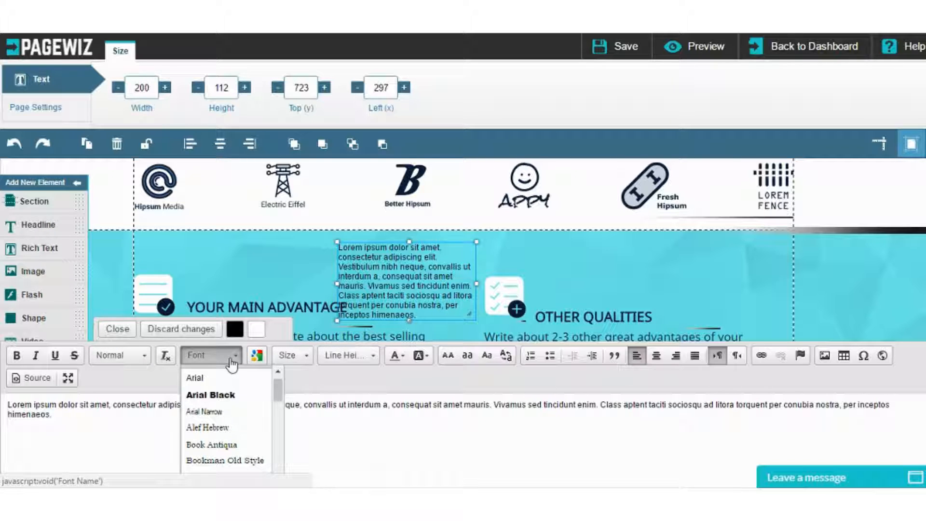
scroll(208, 420, down, 5)
scroll(209, 420, up, 5)
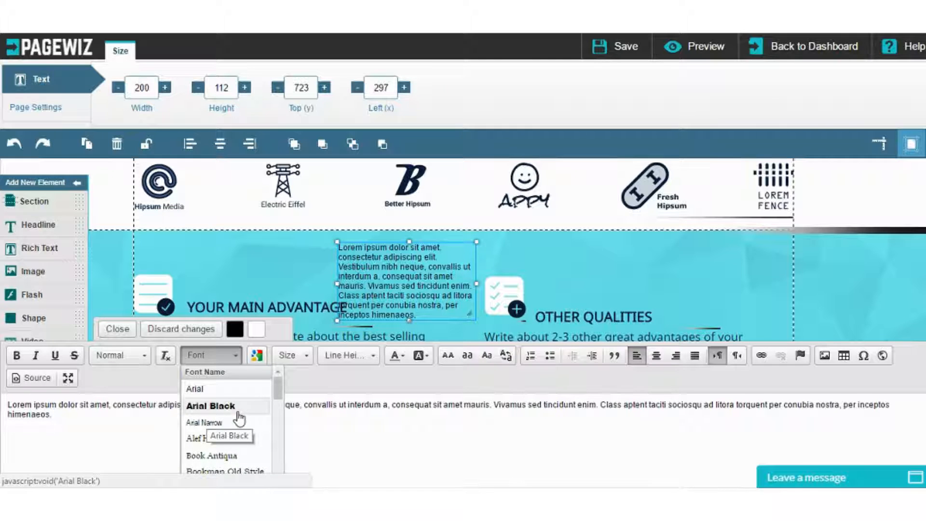
click(329, 412)
click(286, 282)
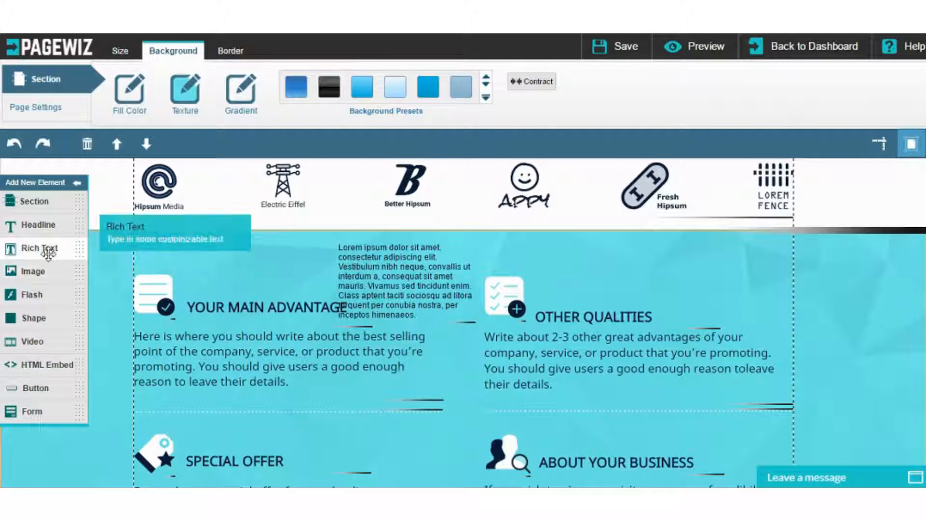
- Add a second rich text element at Top 723, Left 121, and add the ABeeZee web font to the site
drag(48, 250, 264, 257)
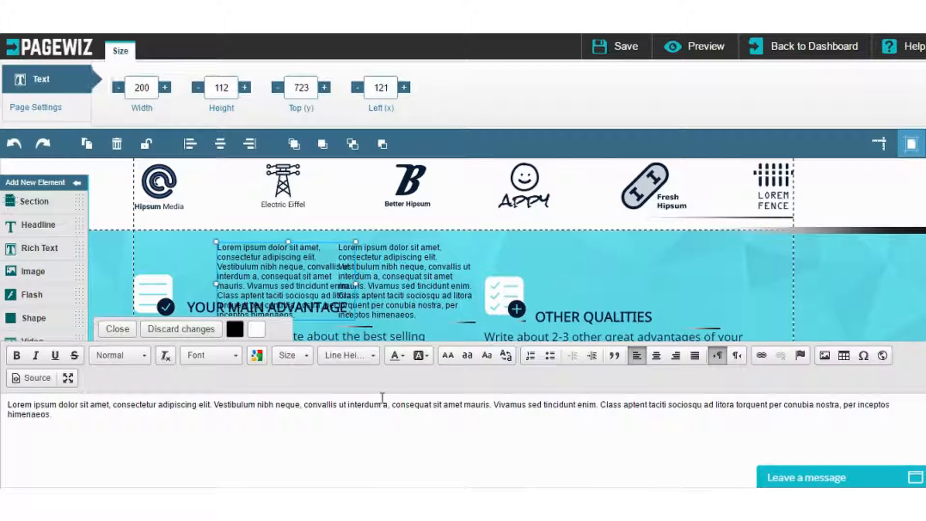
click(291, 355)
click(256, 355)
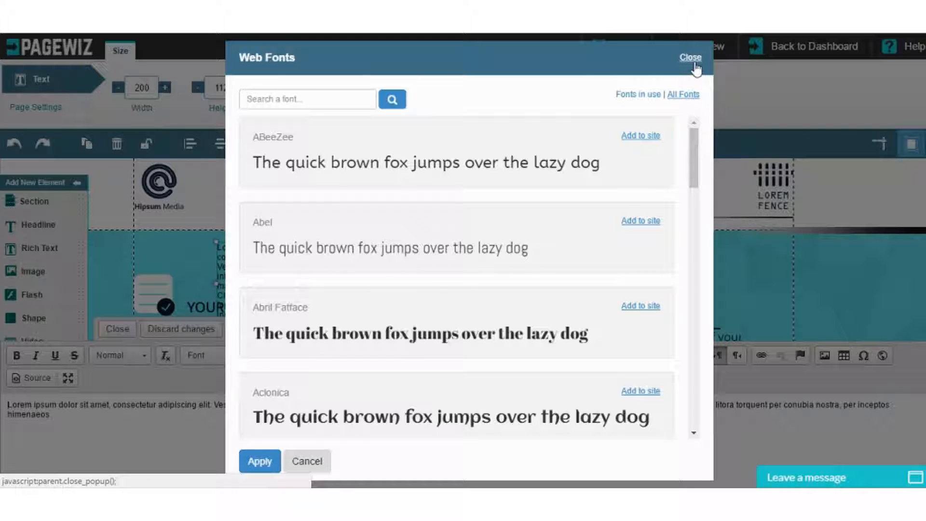
scroll(594, 199, down, 1)
scroll(594, 199, up, 1)
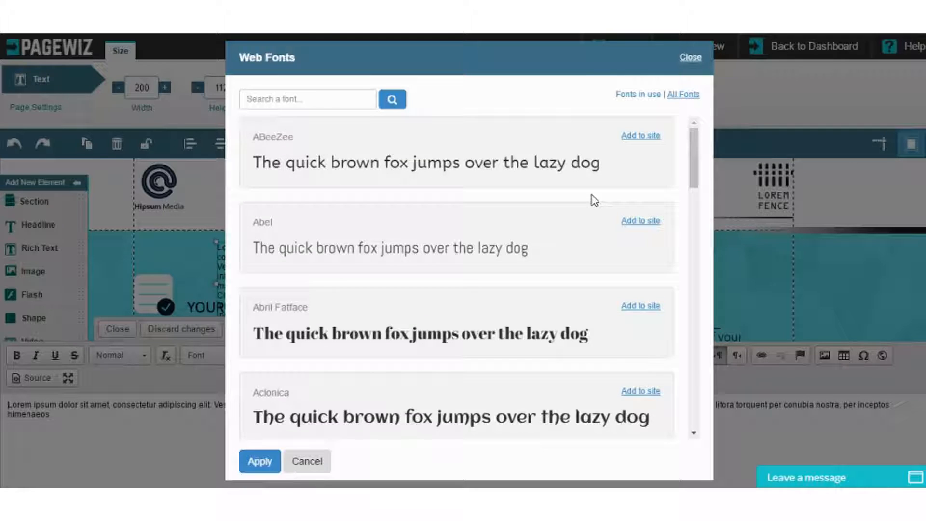
click(648, 137)
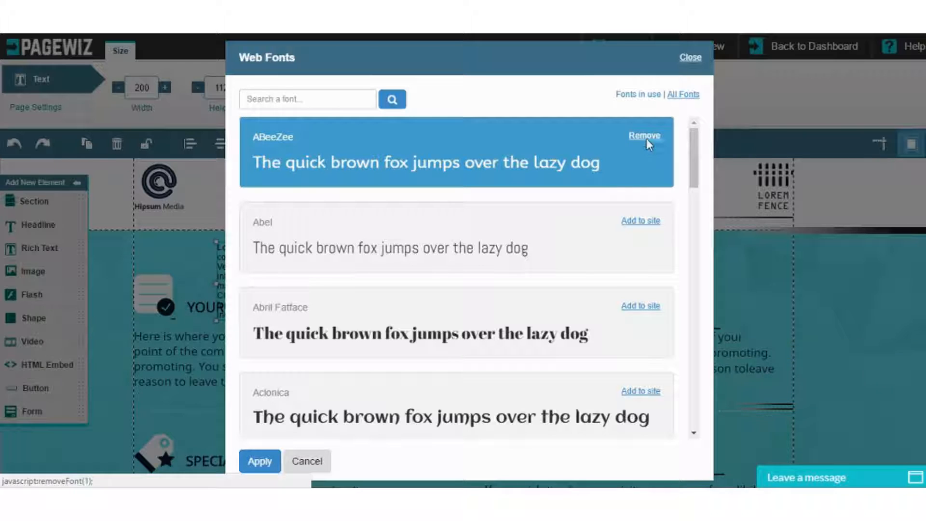
click(691, 58)
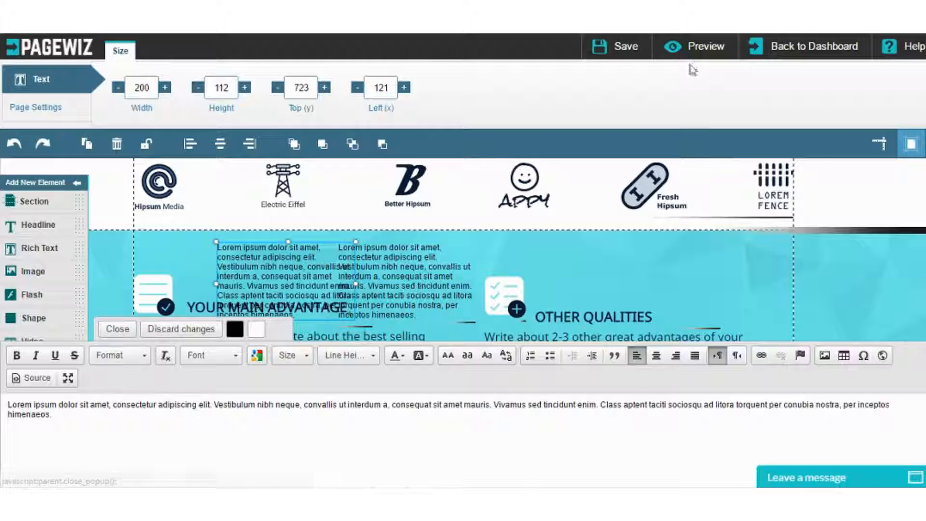
- Look through the font list for the newly added web font, and leave the text editor
click(224, 355)
scroll(238, 392, down, 1)
scroll(238, 393, up, 1)
click(307, 388)
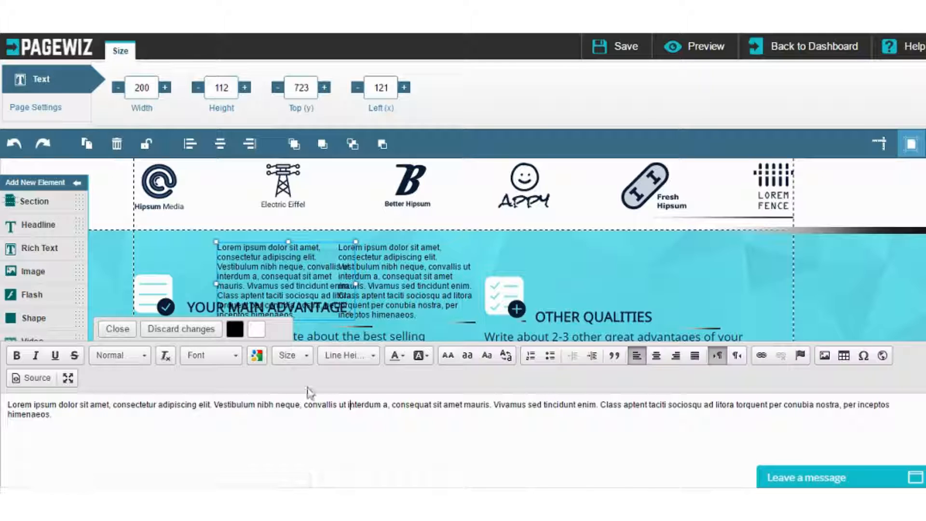
click(241, 358)
scroll(237, 393, down, 5)
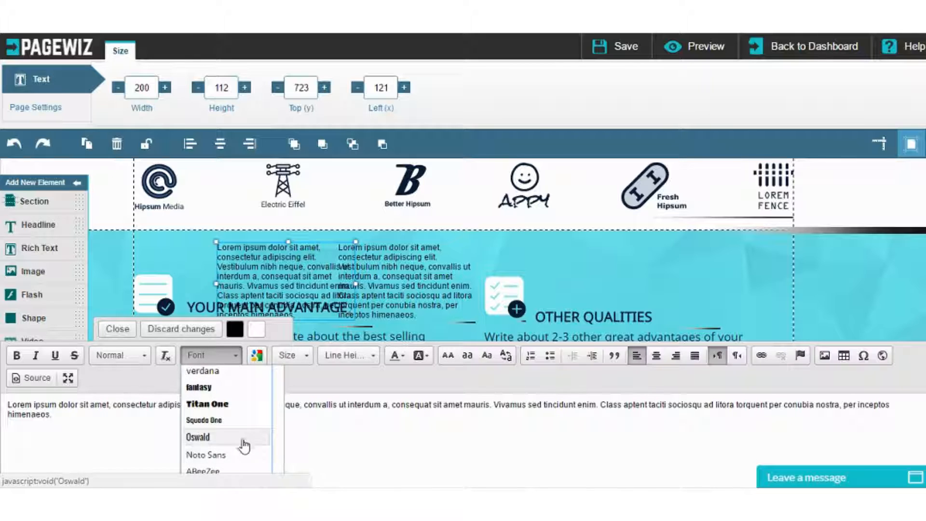
click(347, 416)
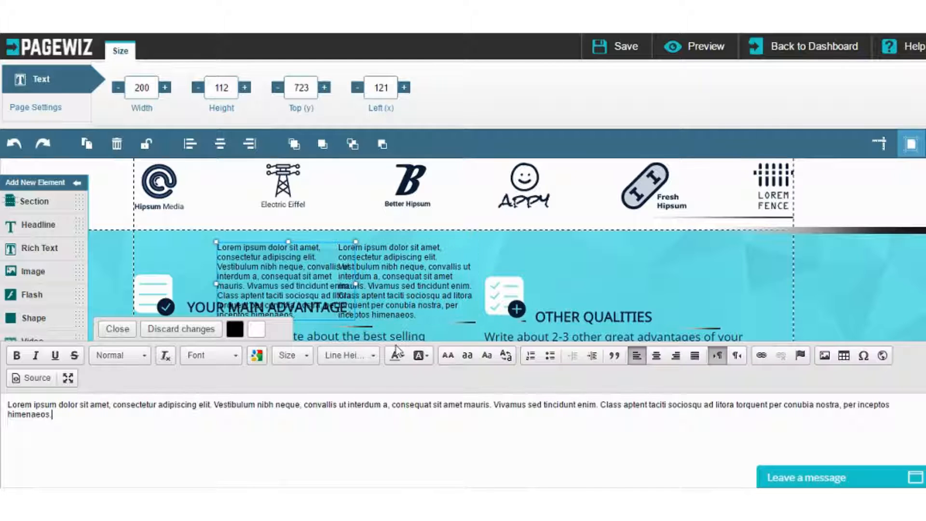
click(734, 289)
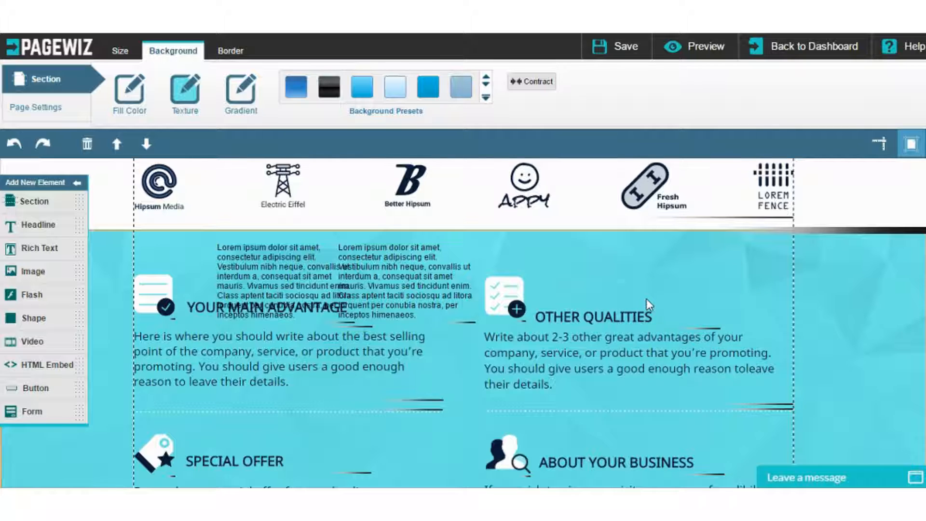
- Add a Flash element above the Other Qualities headline at Top 739, Left 706, without choosing a media file
click(647, 314)
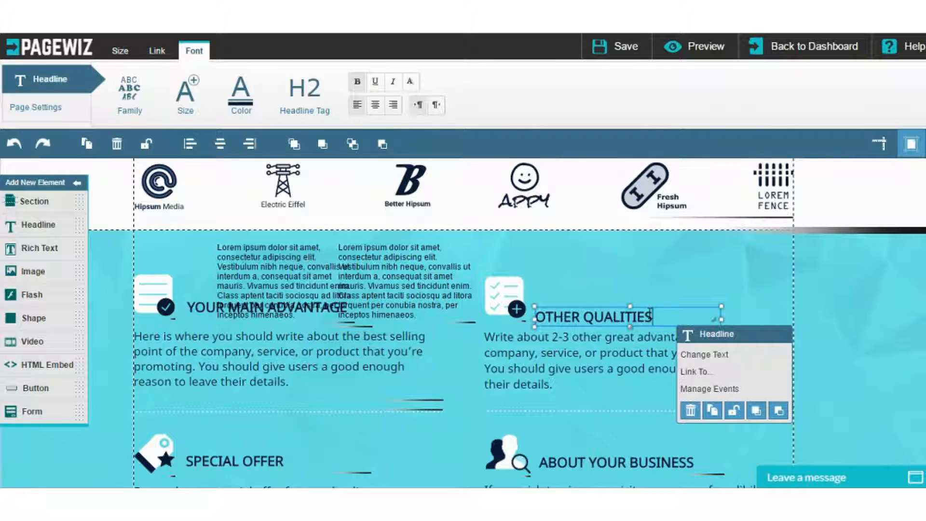
click(643, 347)
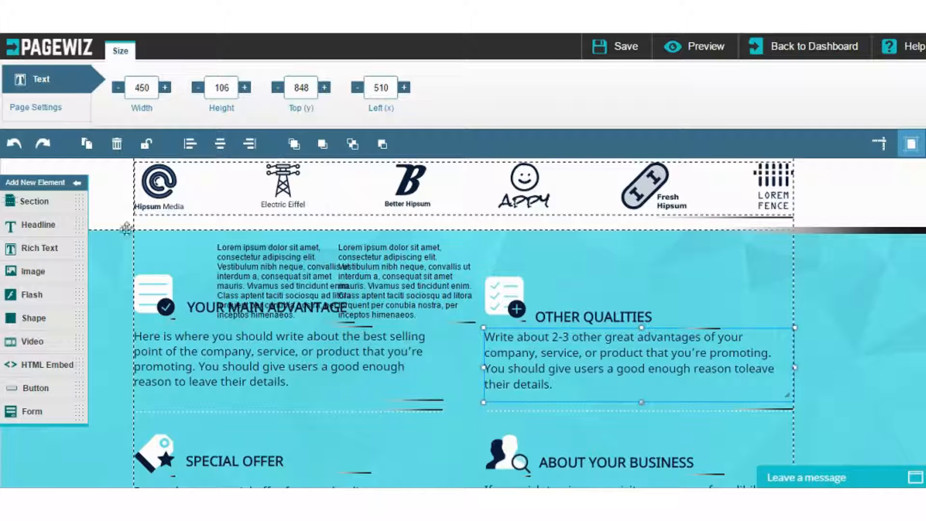
drag(52, 297, 568, 271)
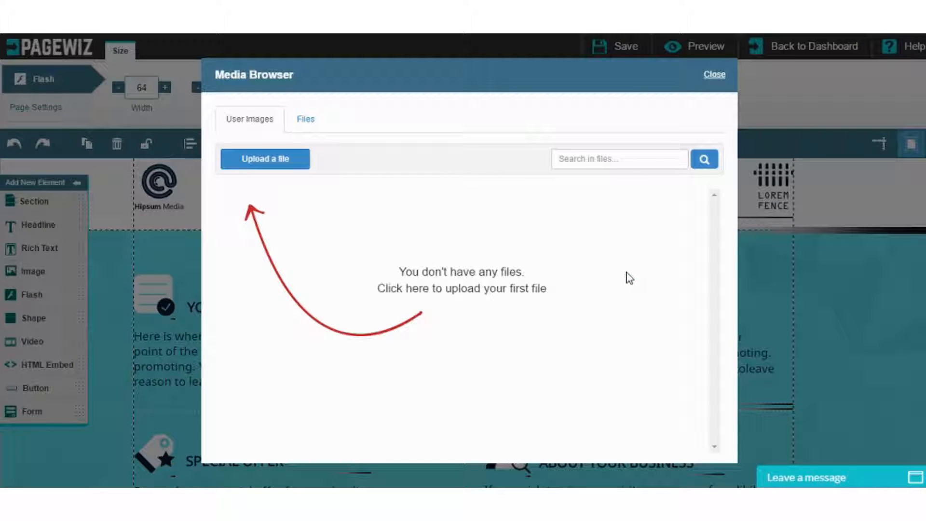
click(714, 77)
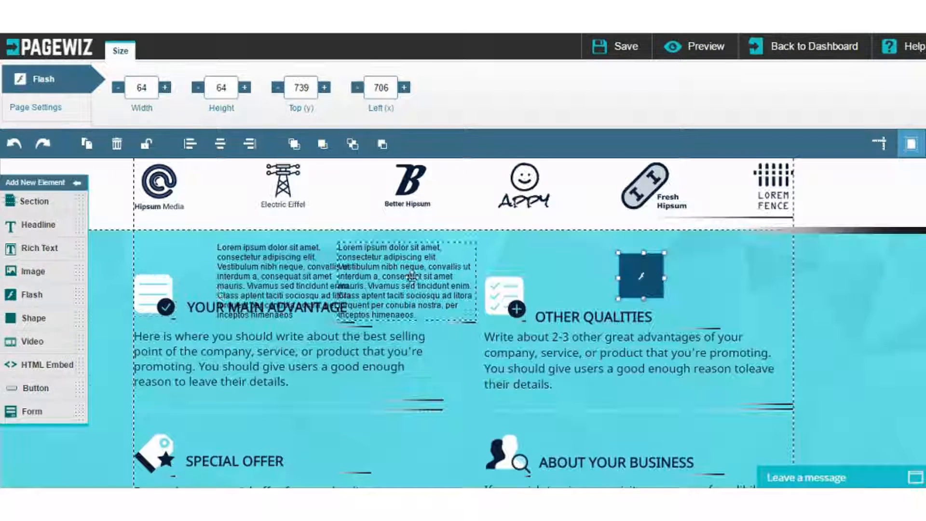
- Insert a blank section directly below the section with Special Offer and About Your Business
scroll(417, 279, down, 8)
scroll(416, 276, up, 3)
drag(34, 201, 547, 299)
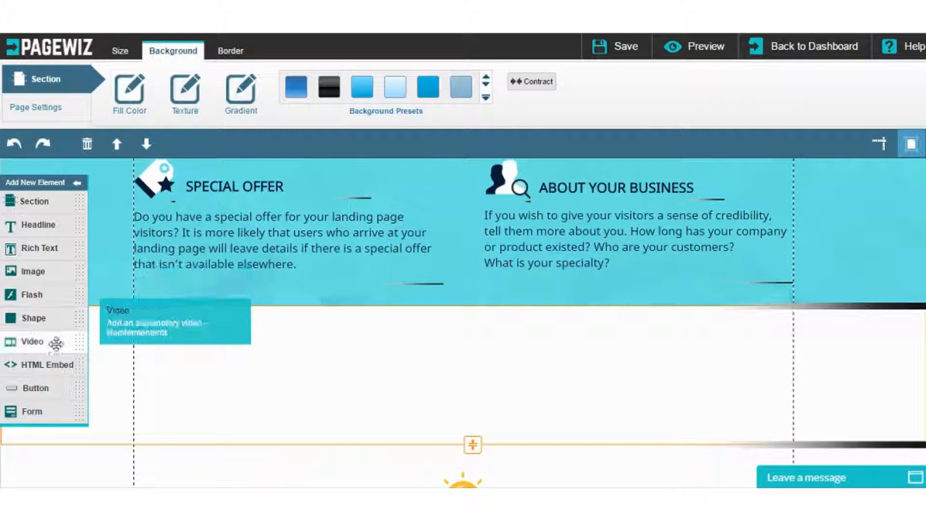
- Add a button to the blank section, view its Redirect to a file option and file browser, and close the settings
drag(25, 387, 463, 350)
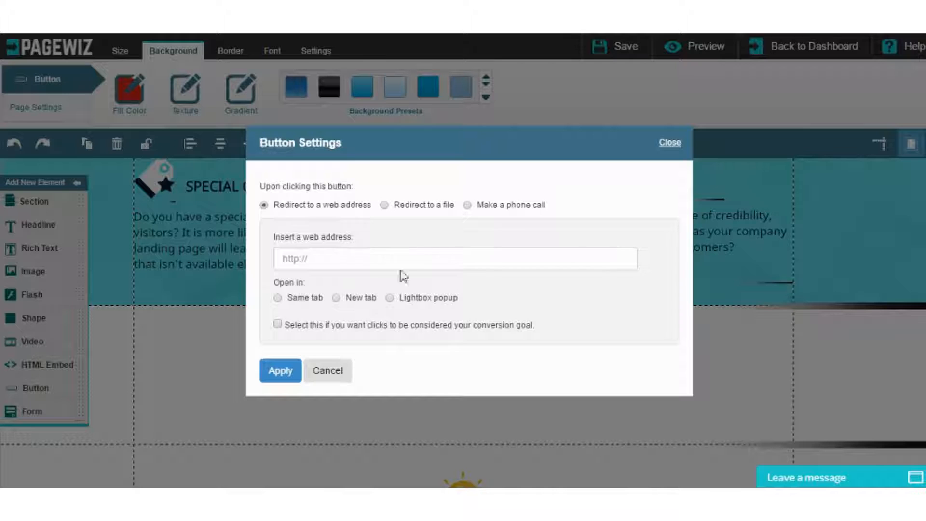
click(390, 204)
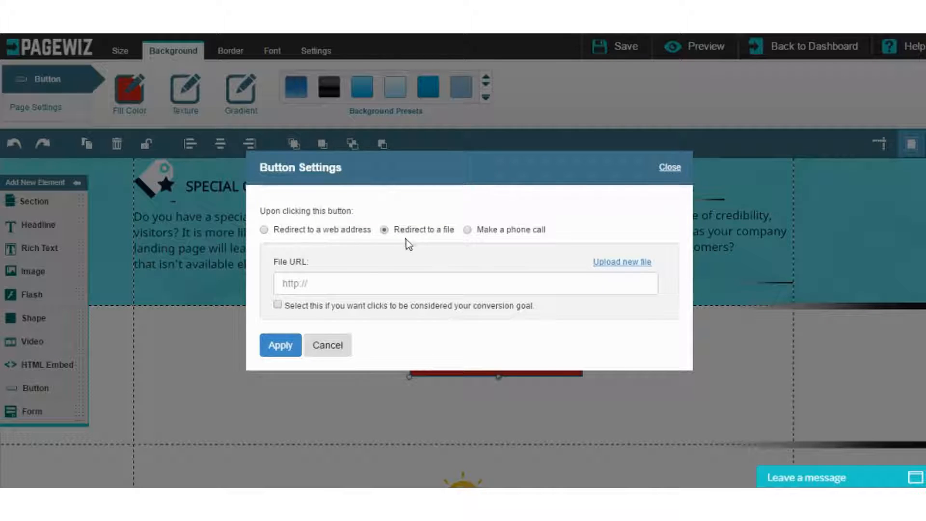
click(624, 262)
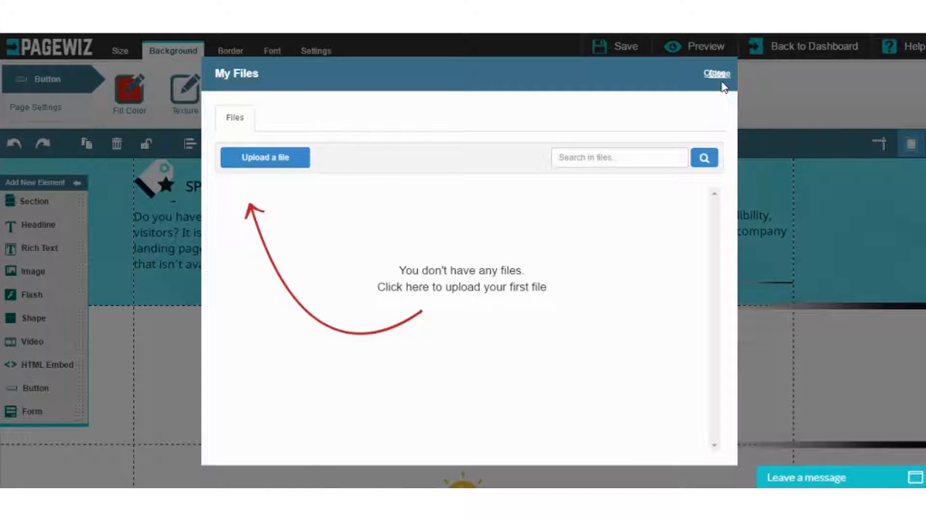
click(721, 76)
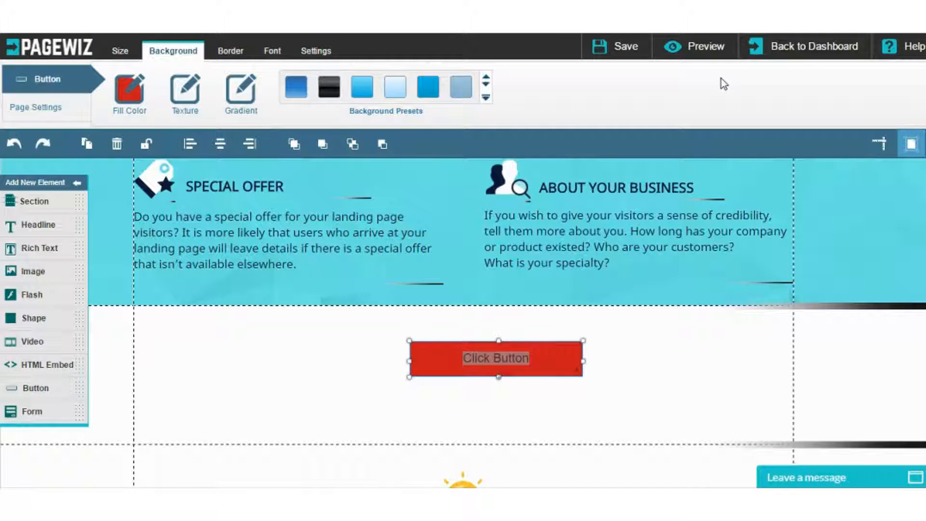
- Move the red Click Button closer to the section's centre, and select the blank section around it
drag(544, 366, 527, 370)
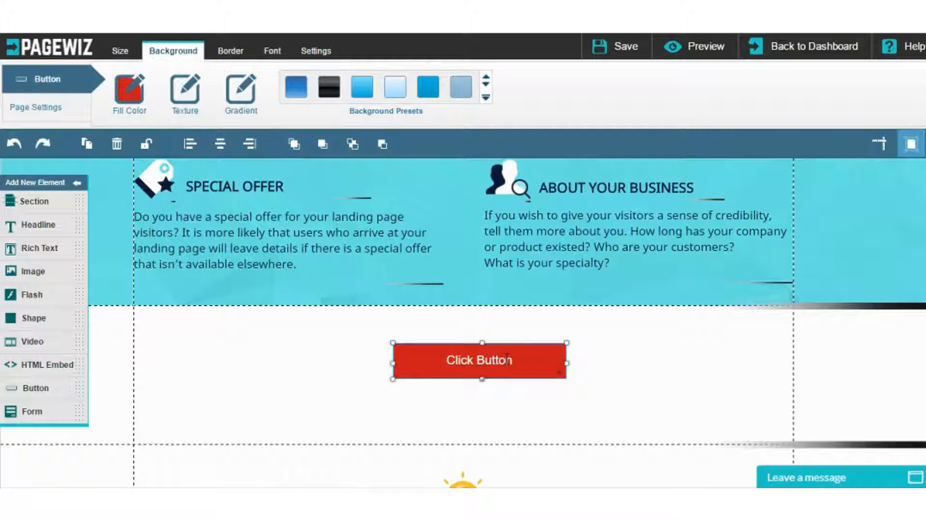
click(669, 368)
click(543, 351)
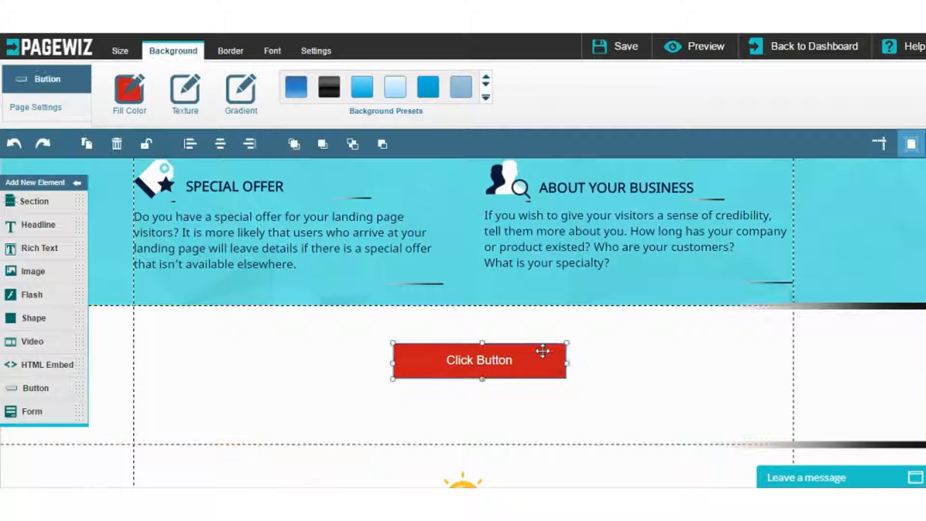
click(430, 338)
click(439, 346)
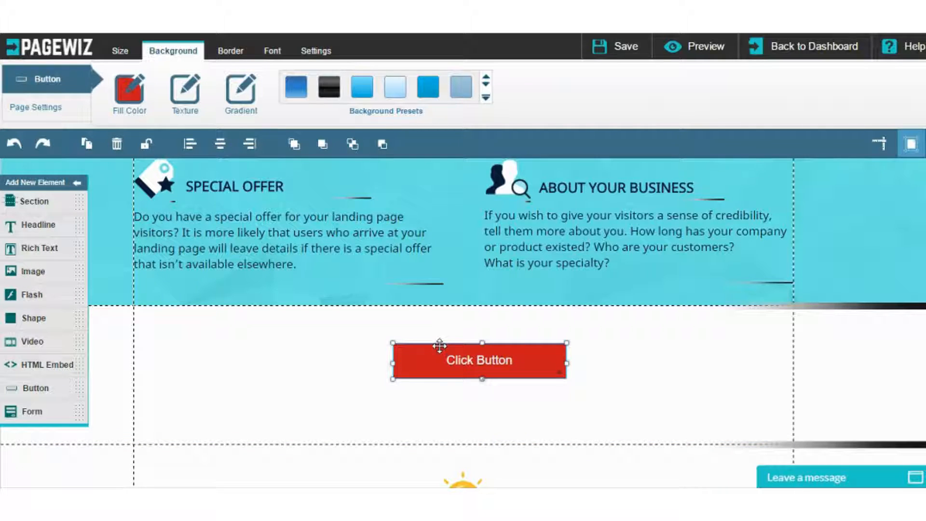
double_click(439, 359)
click(348, 357)
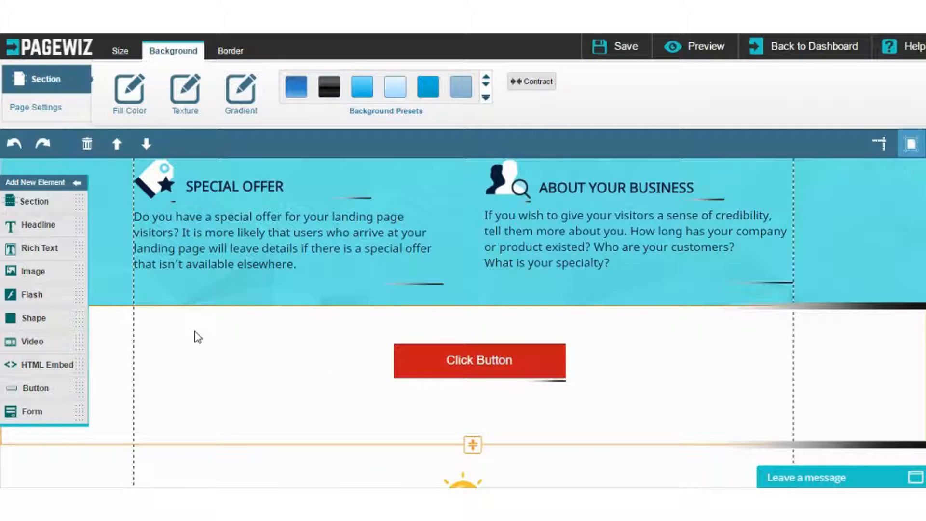
- Add a second button below the existing Click Button, view its Make a phone call option, and cancel the settings
drag(44, 388, 551, 397)
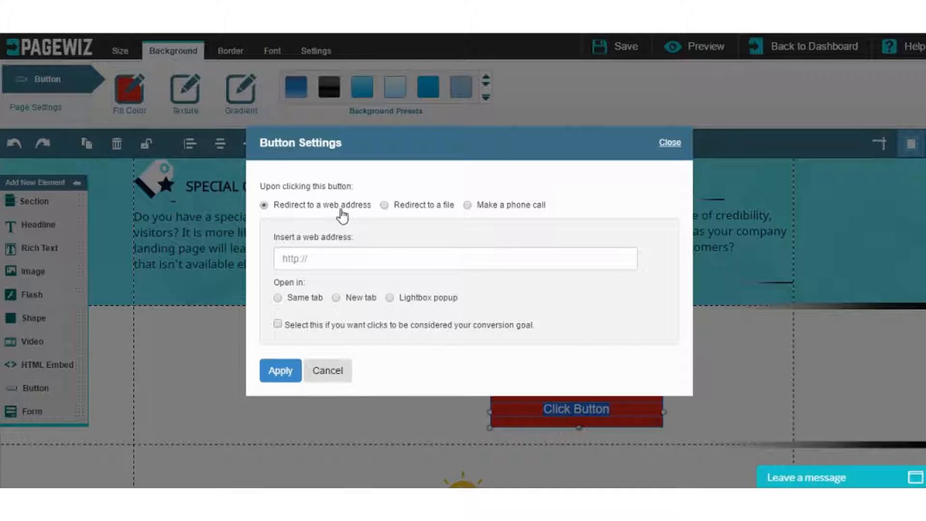
click(469, 206)
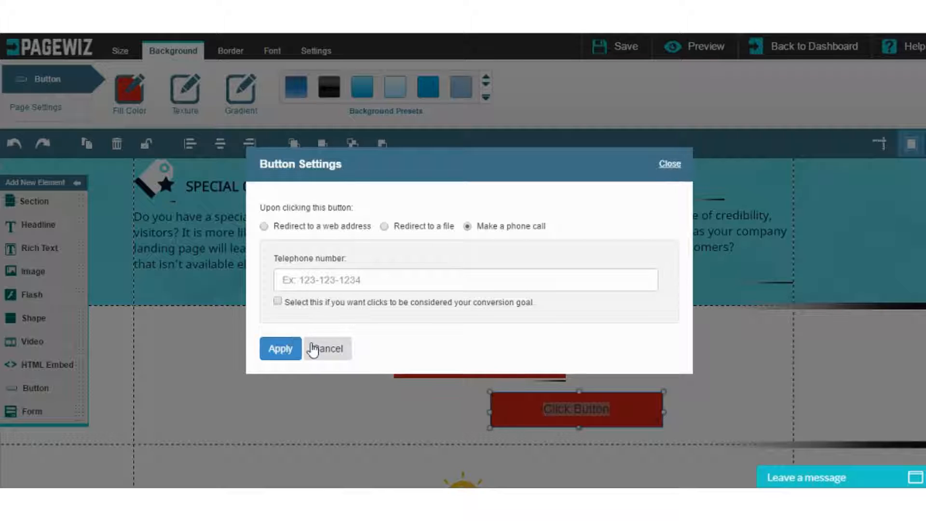
click(334, 349)
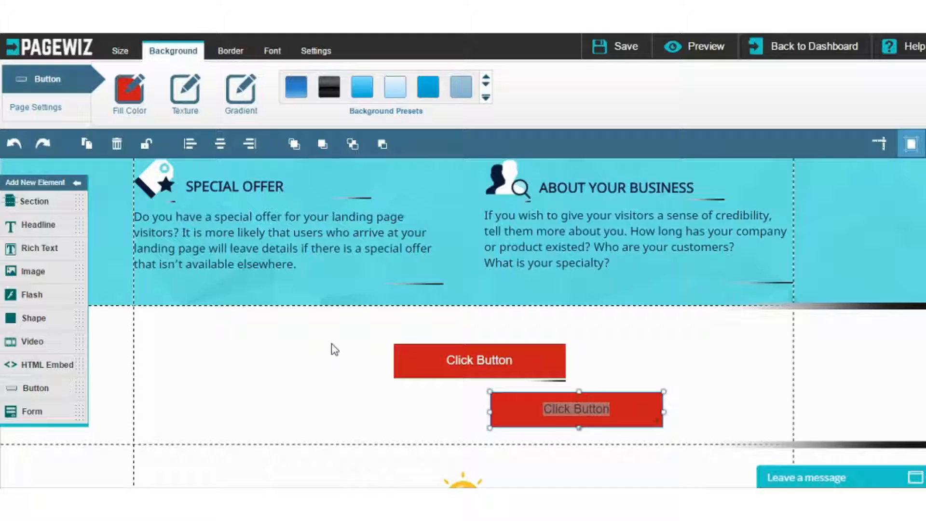
- Delete the second Click Button from the blank section
click(624, 396)
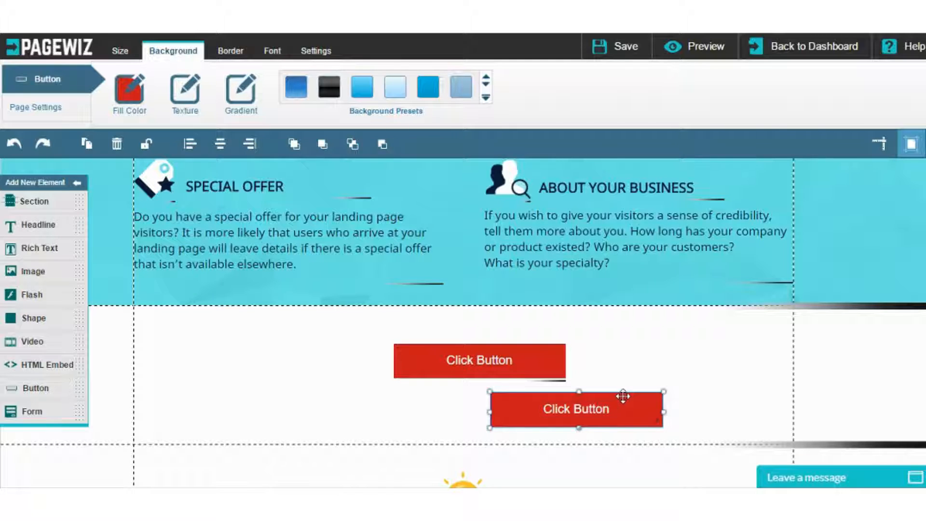
key(Delete)
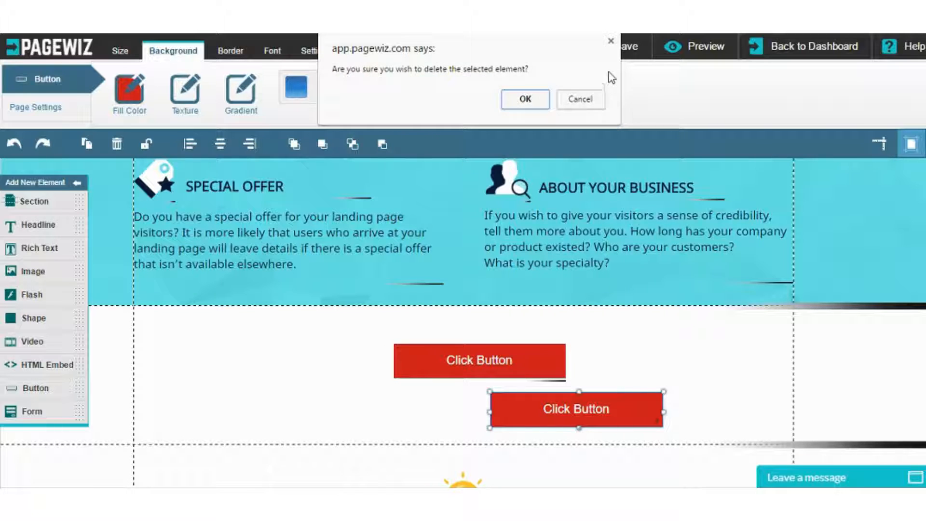
click(542, 100)
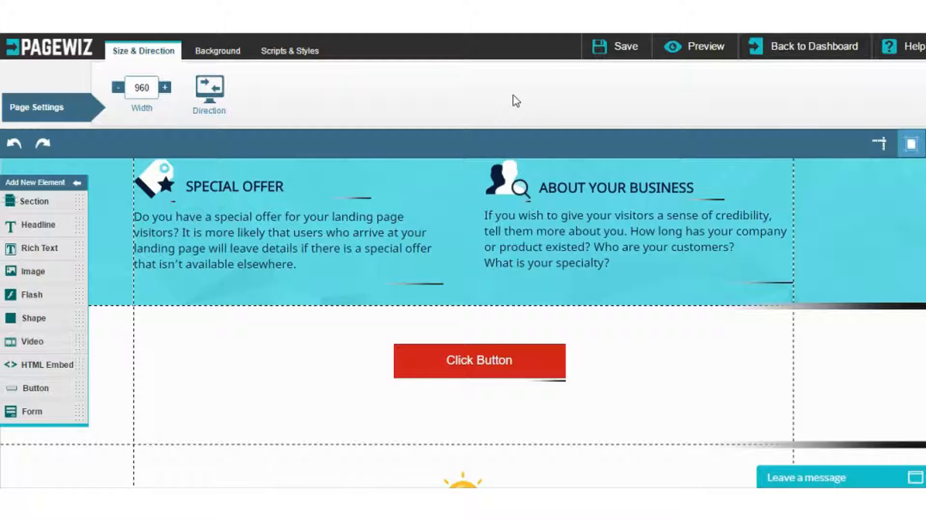
- Save the landing page and leave the editor for the dashboard
scroll(598, 178, down, 4)
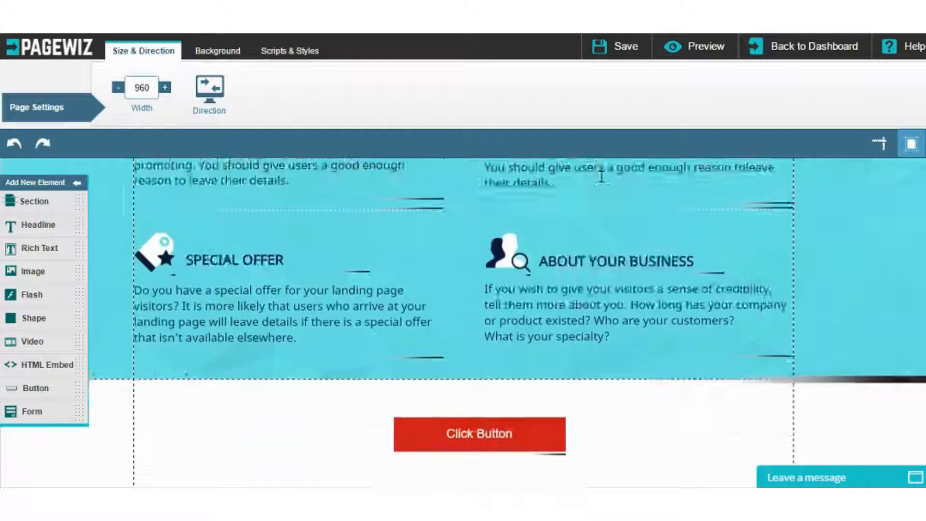
click(604, 48)
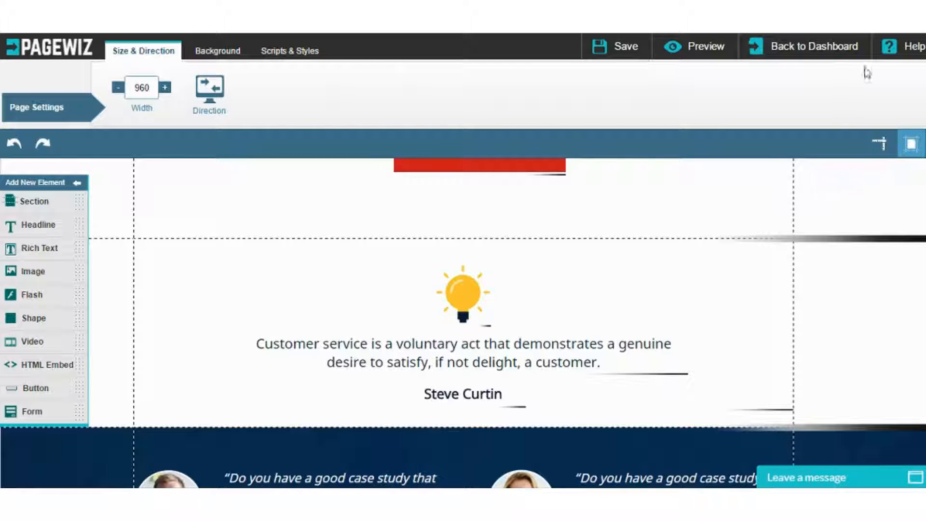
click(820, 52)
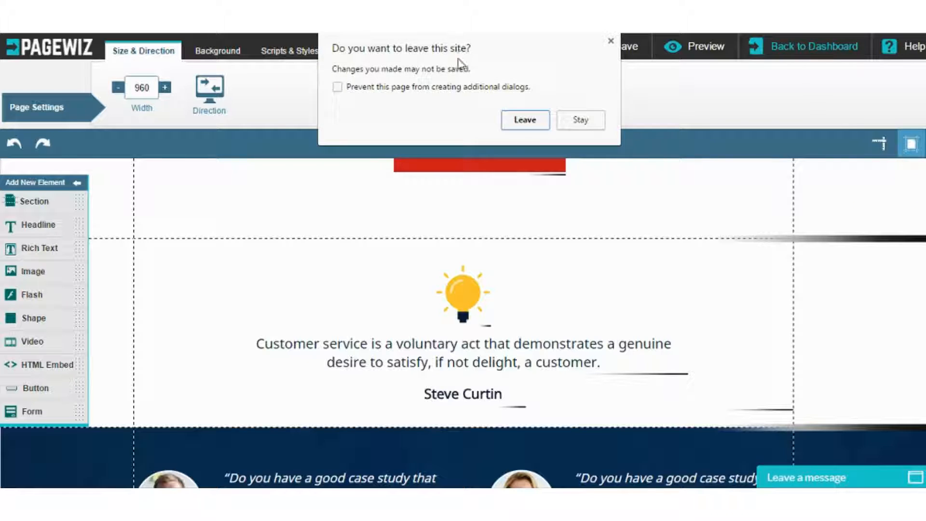
click(533, 120)
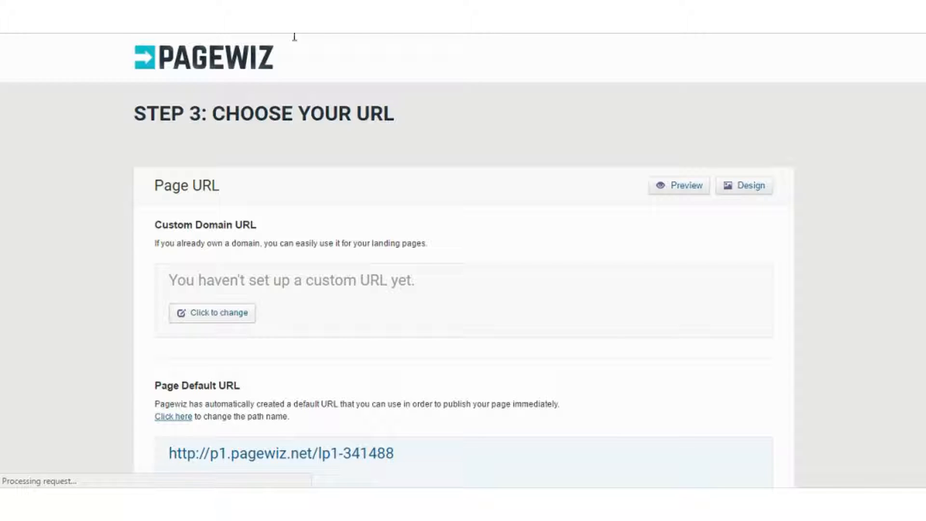
key(BackSpace)
key(BackSpace)
key(BackSpace)
key(BackSpace)
key(BackSpace)
key(BackSpace)
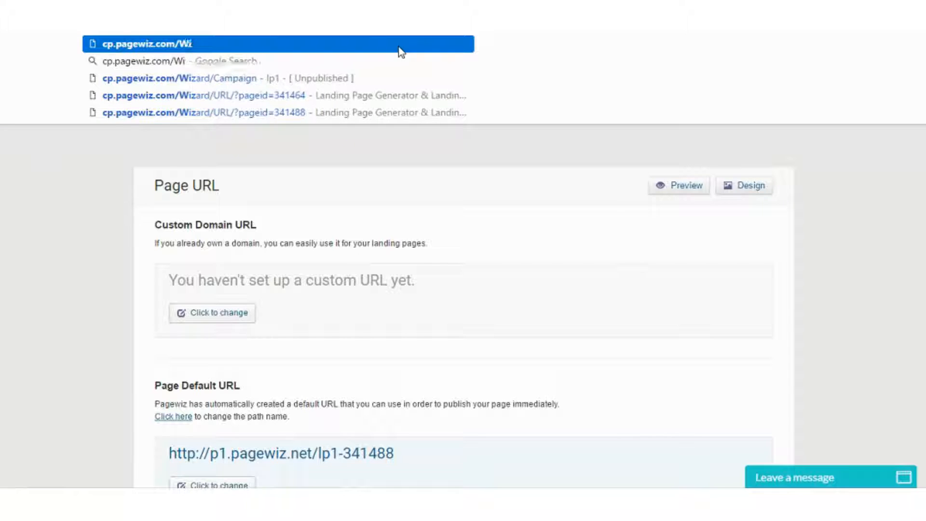
key(BackSpace)
key(BackSpace)
key(BackSpace)
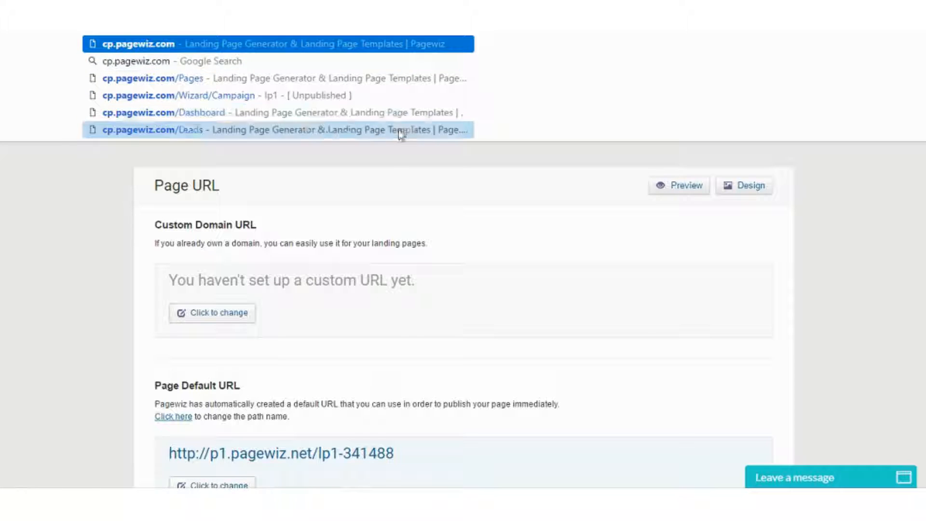
click(385, 154)
- Review the custom domain and default page URL options, and go to the landing pages list
scroll(374, 145, down, 3)
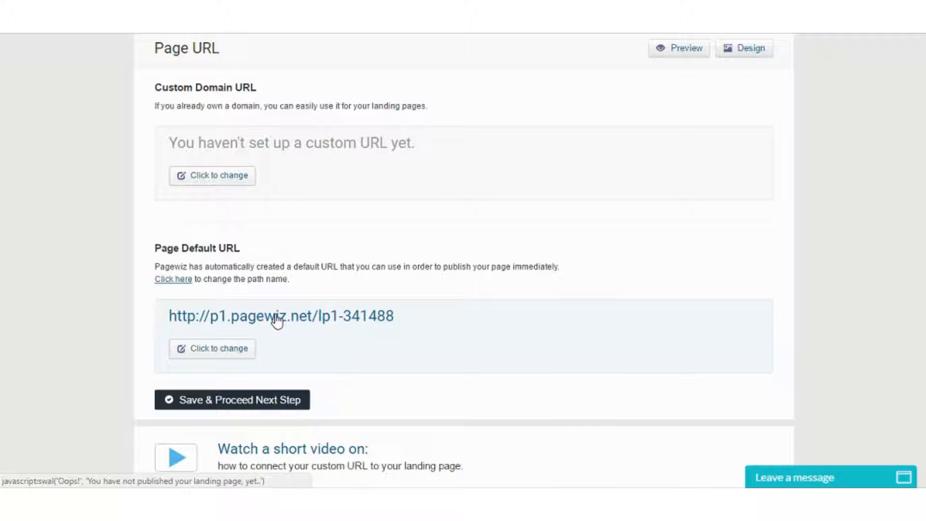
scroll(276, 320, up, 2)
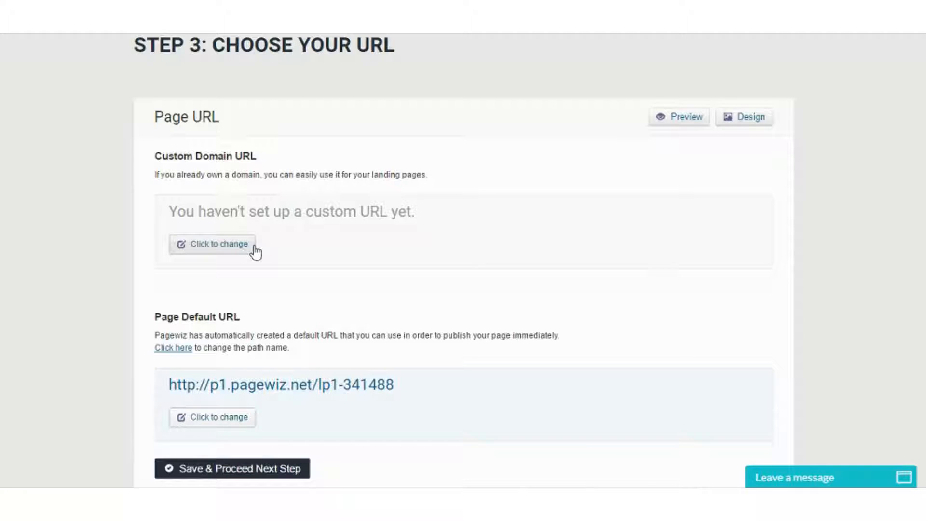
scroll(255, 251, up, 2)
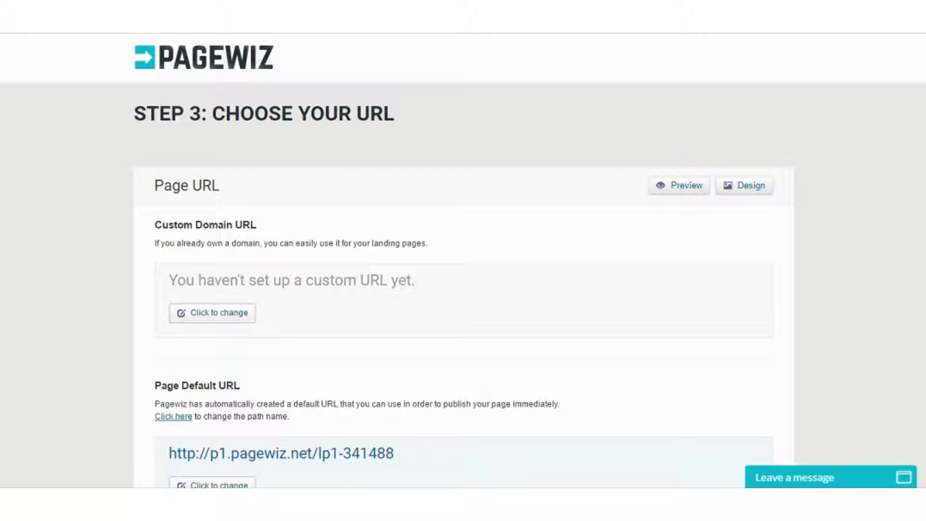
click(203, 57)
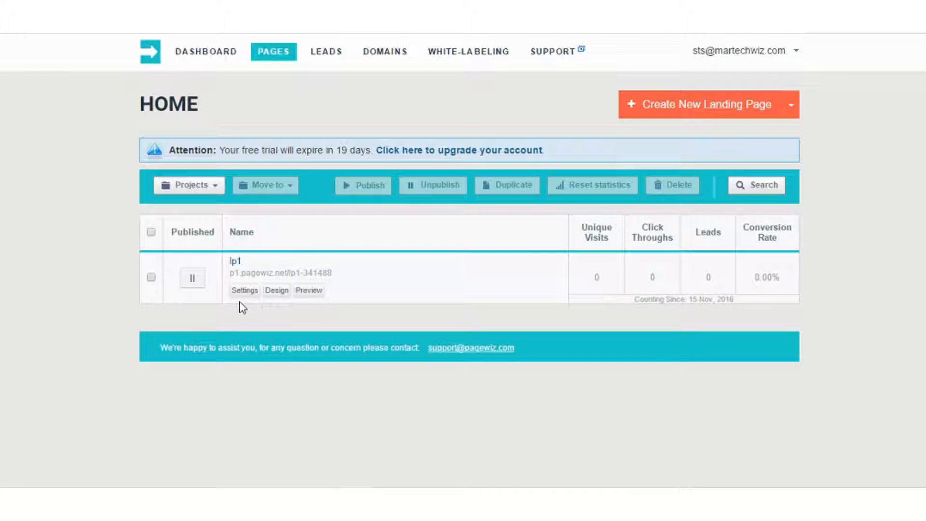
- Open the settings of the lp1 page and go to its Optimization Center
click(244, 290)
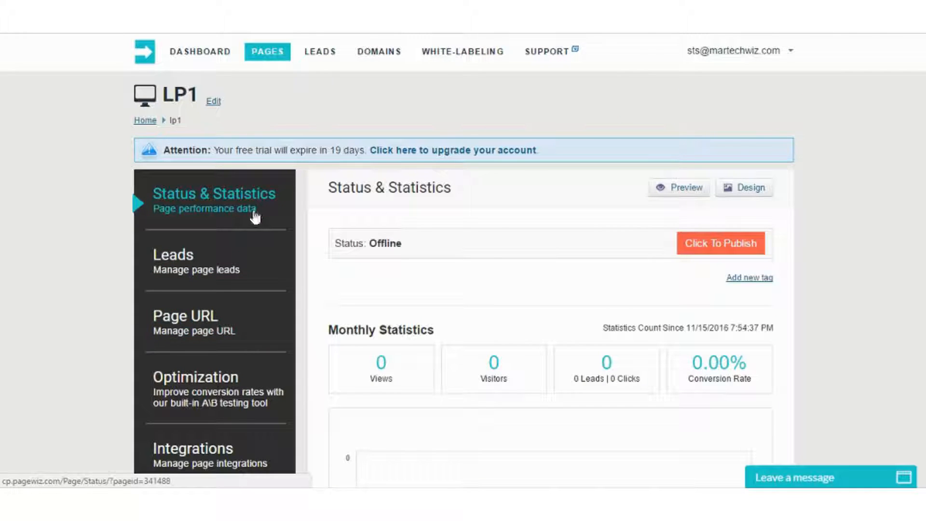
scroll(448, 254, down, 1)
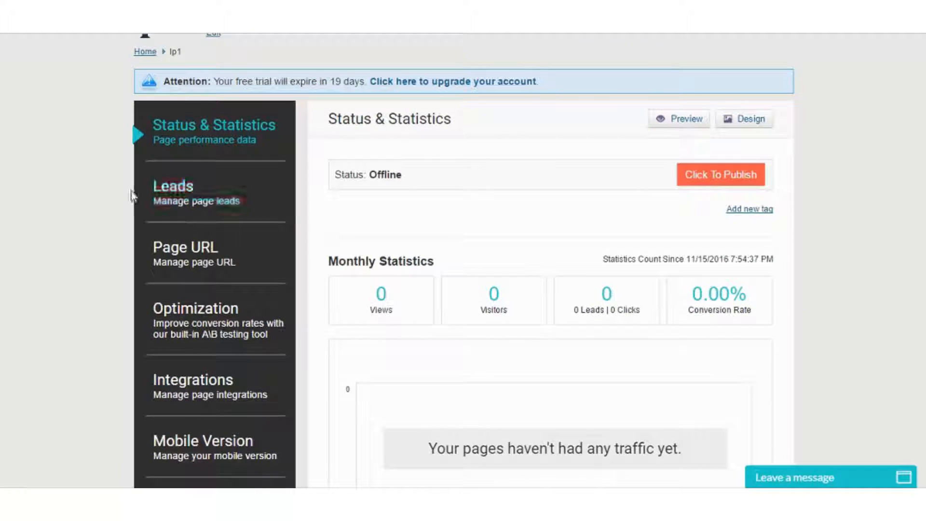
scroll(249, 250, down, 2)
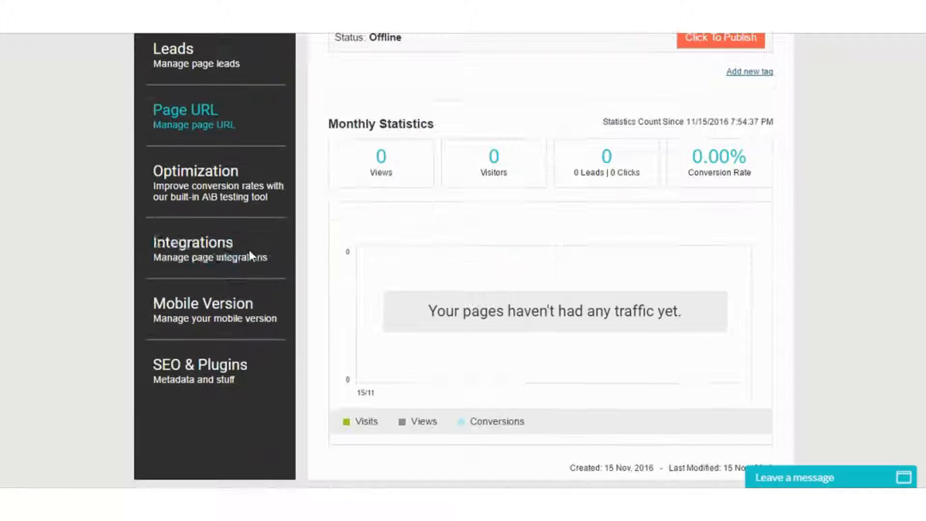
click(244, 203)
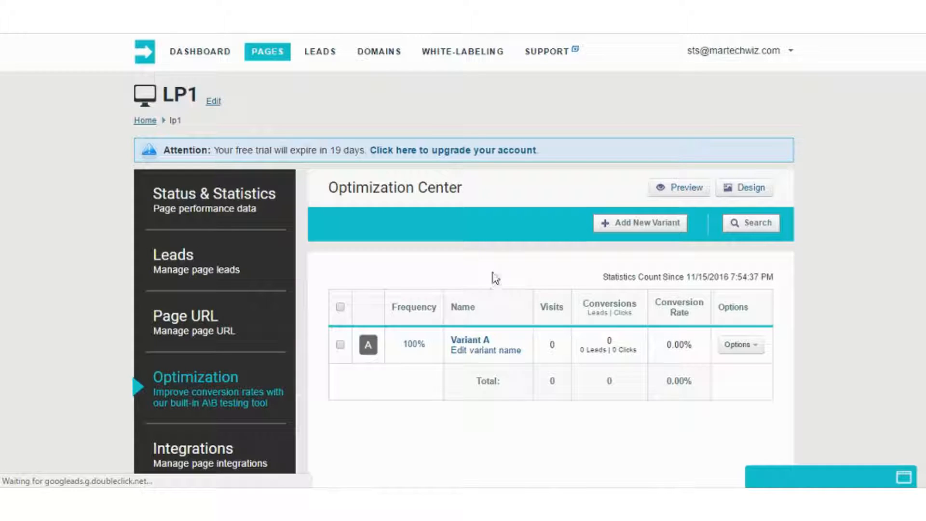
- Add a new variant to the A/B test by duplicating Variant A of the current page
click(619, 224)
scroll(413, 290, down, 1)
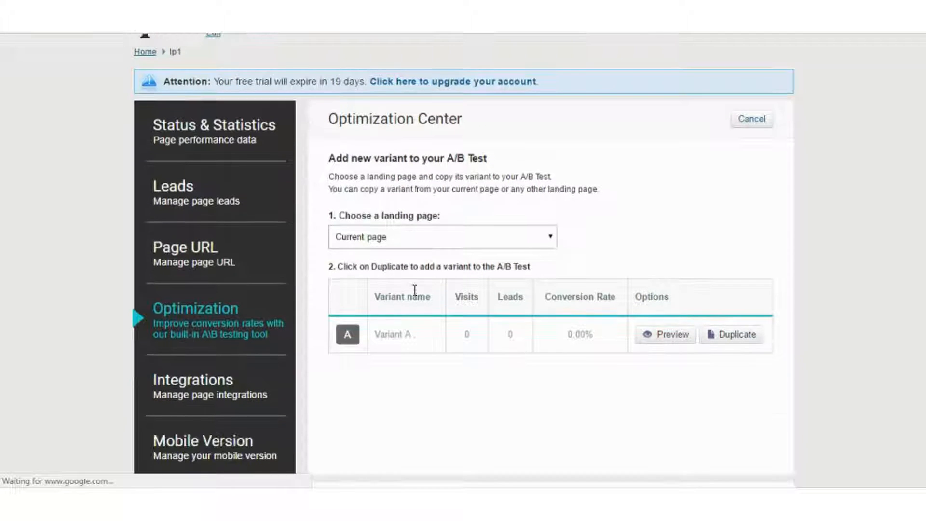
click(464, 240)
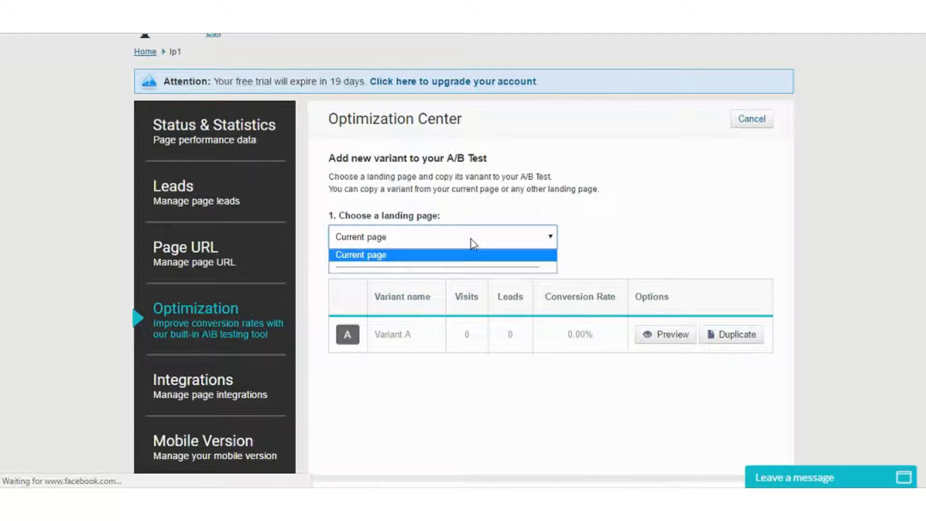
click(480, 241)
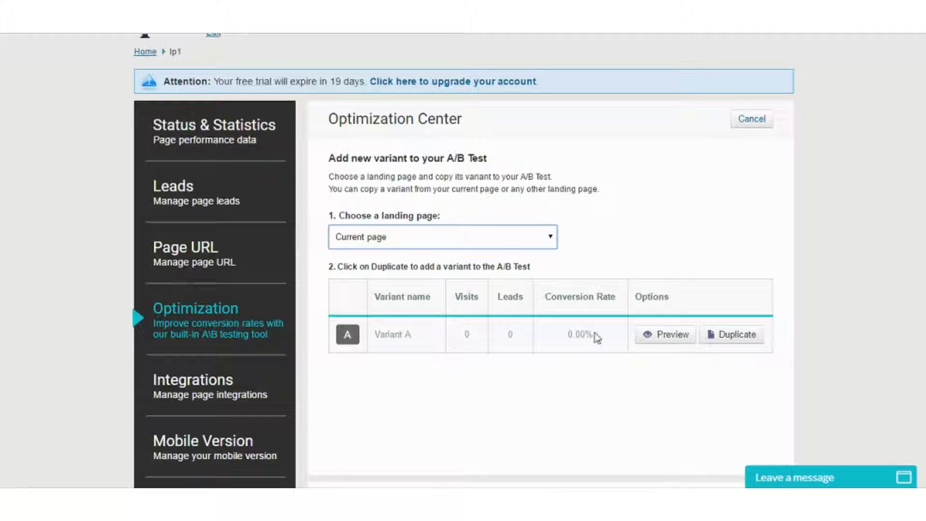
click(745, 336)
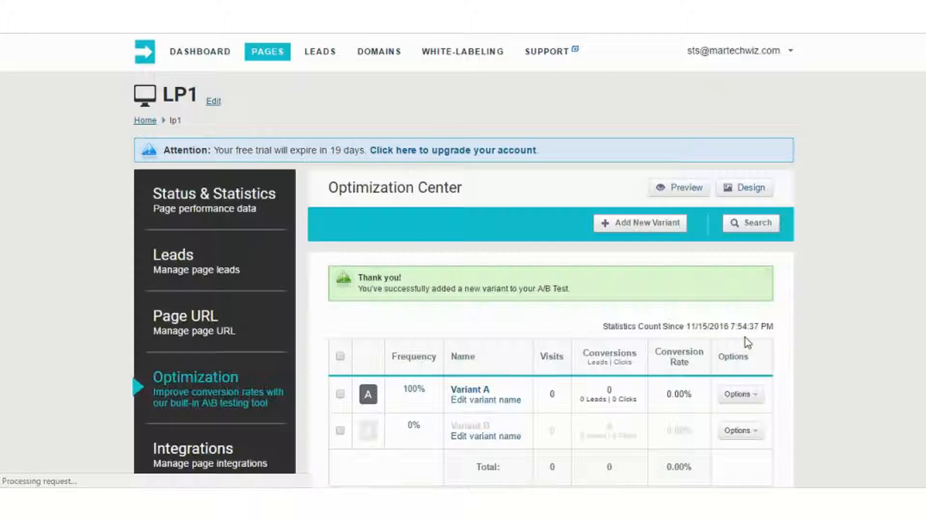
- View the options available for Variant B without choosing any
scroll(679, 362, down, 3)
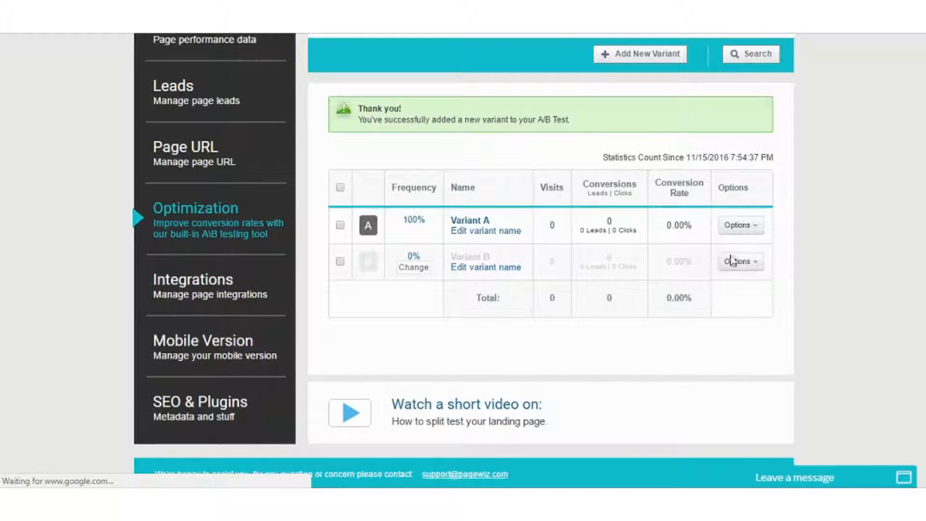
click(739, 262)
click(759, 262)
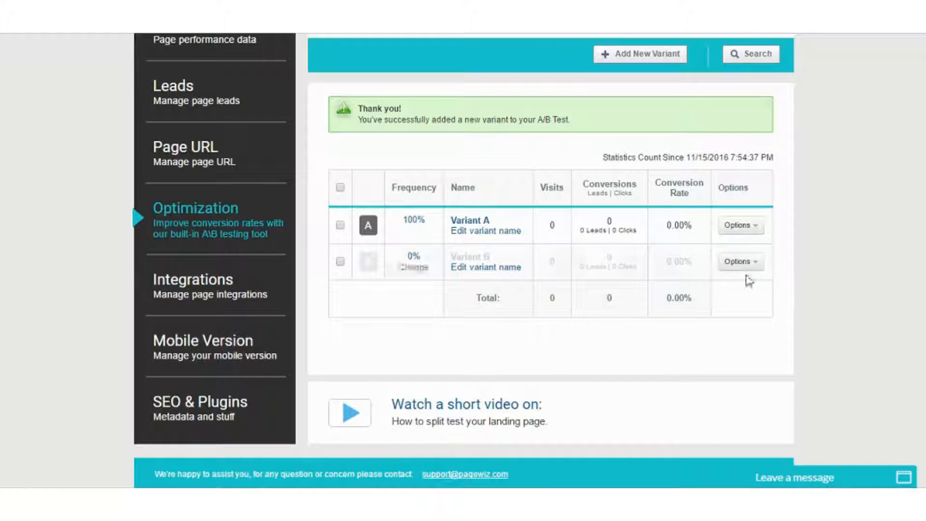
scroll(732, 285, up, 2)
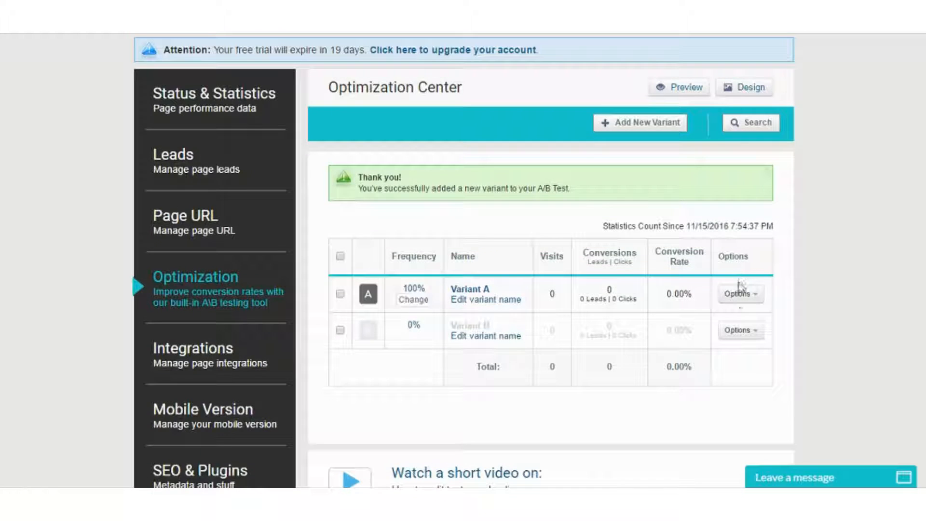
click(740, 330)
click(819, 297)
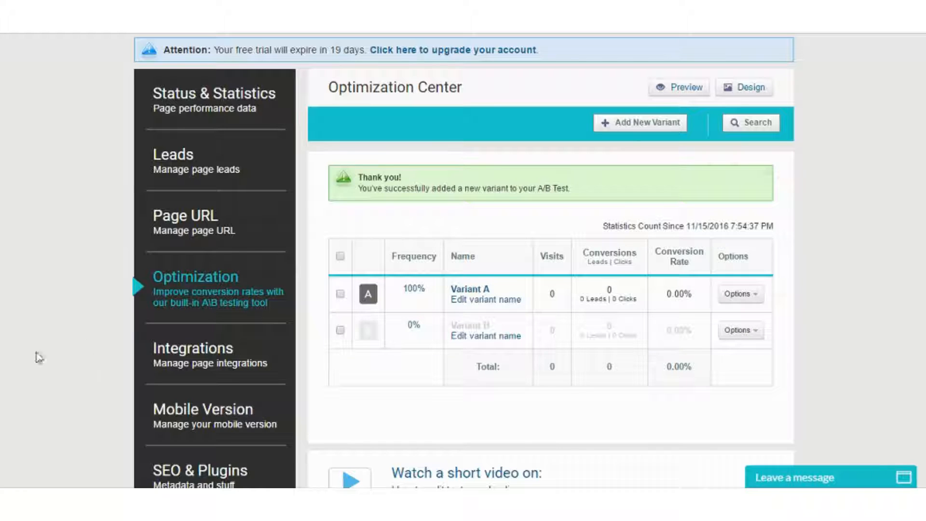
- Look through the e-mail, CRM and third-party service integrations available for lp1, and return to the landing pages list
scroll(91, 355, down, 2)
click(171, 290)
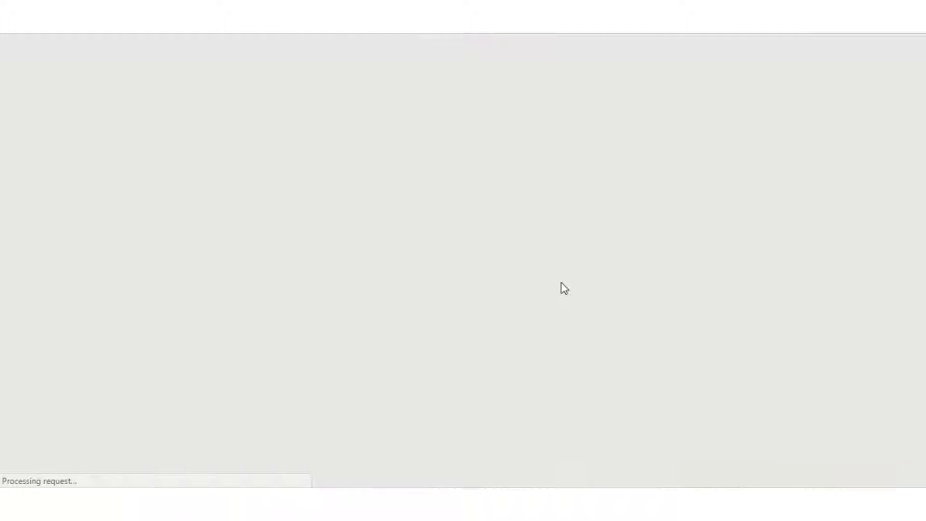
scroll(559, 283, down, 2)
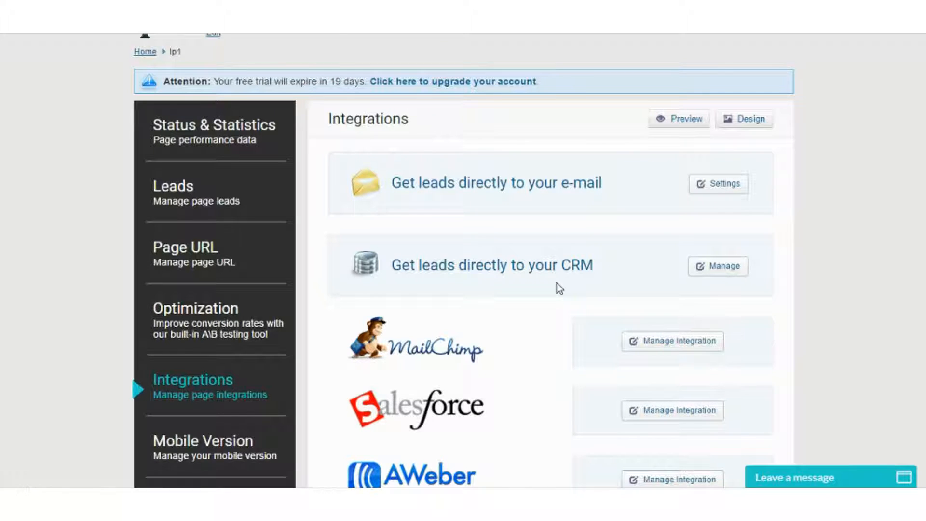
scroll(557, 283, down, 2)
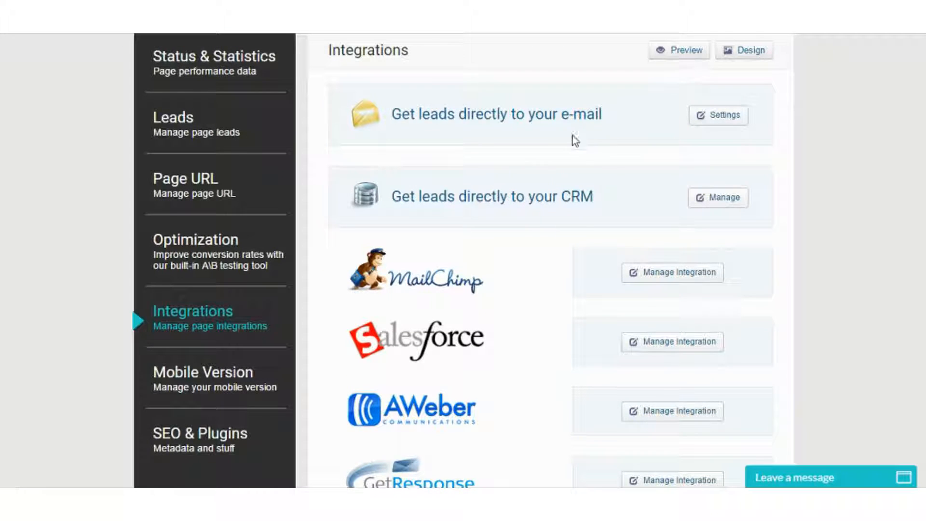
scroll(617, 198, down, 6)
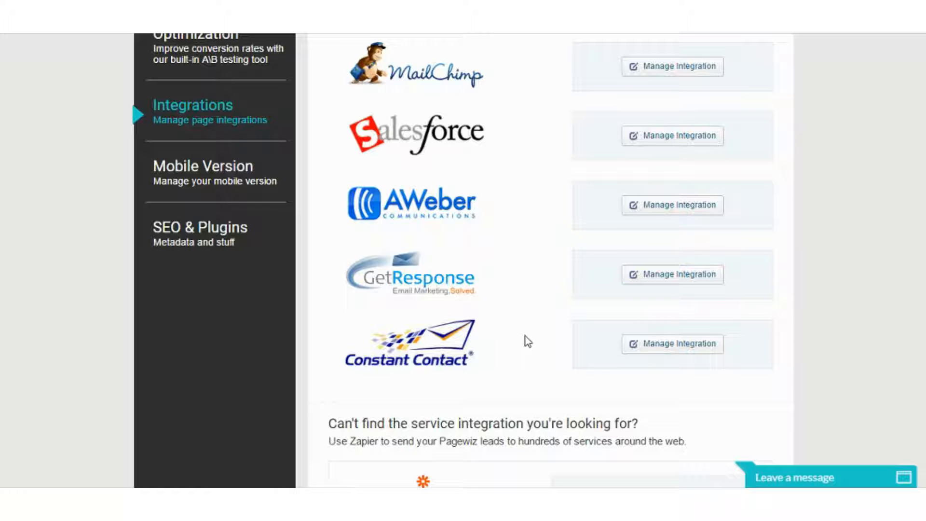
scroll(519, 240, down, 3)
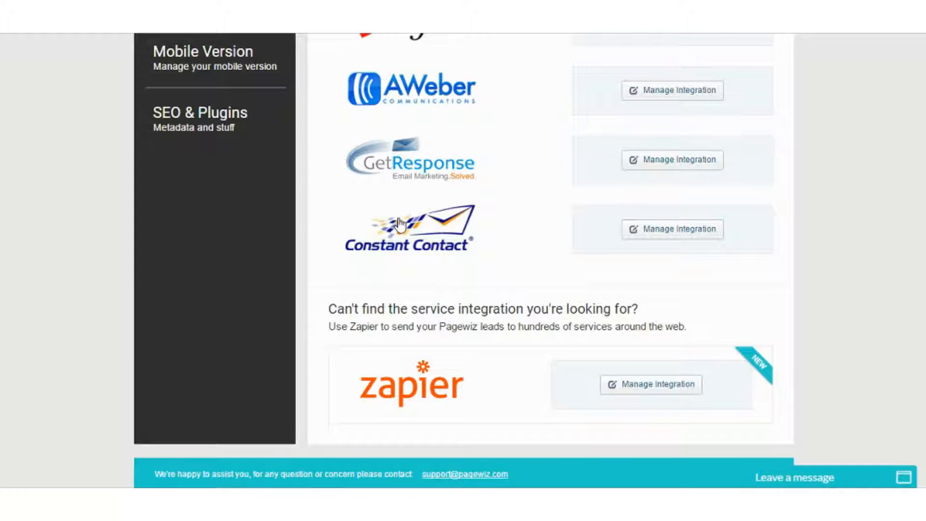
scroll(343, 223, up, 10)
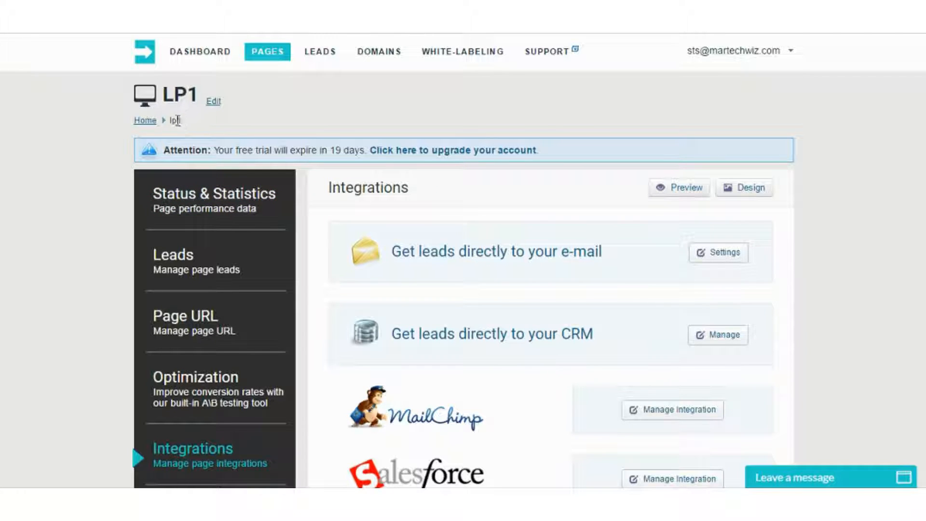
click(152, 123)
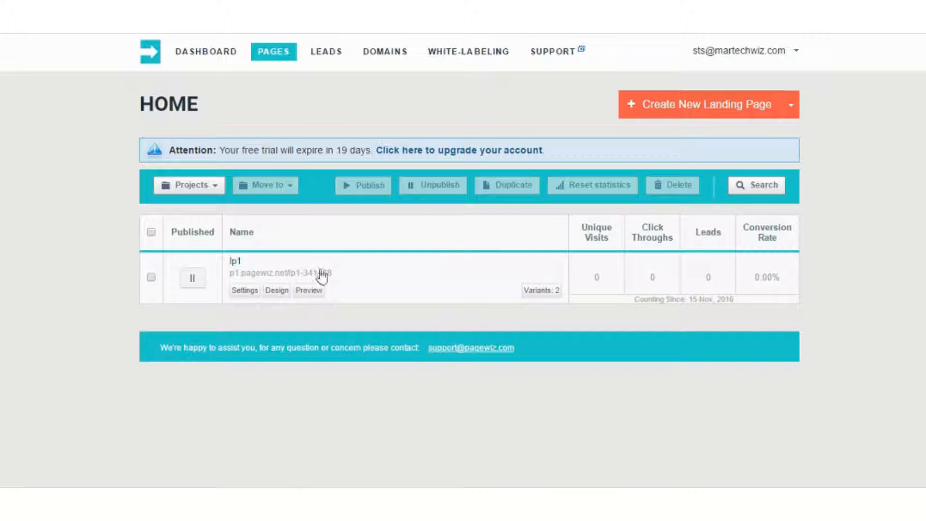
- Open the lp1 landing page in the design editor and select the checklist image beside the Other Qualities heading
click(284, 292)
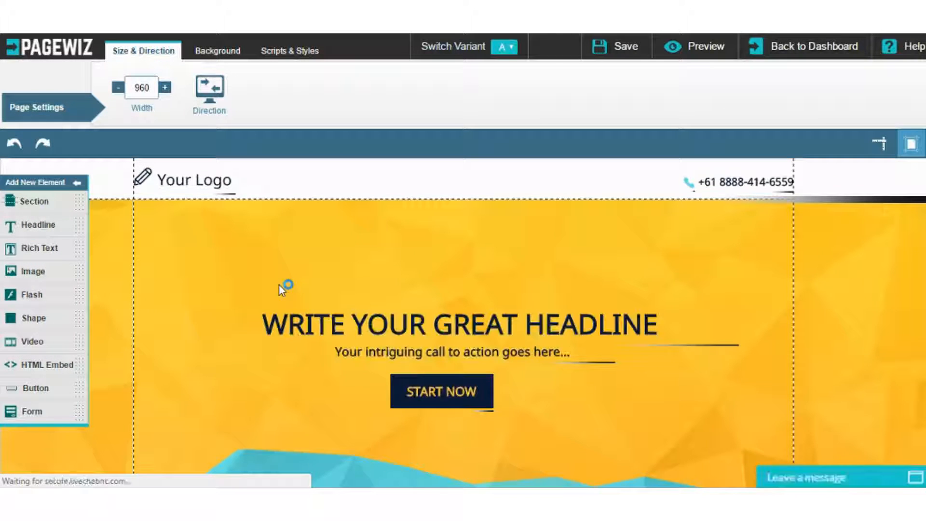
scroll(279, 285, down, 5)
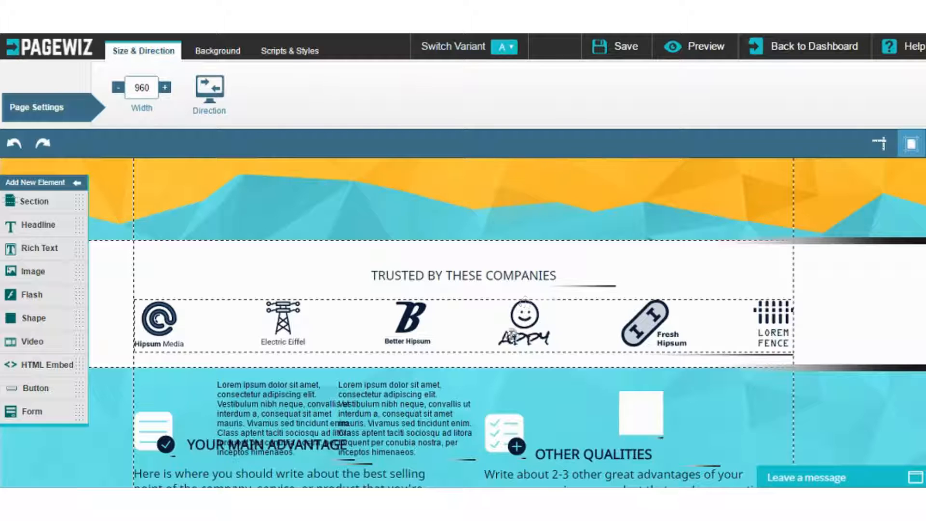
scroll(523, 301, down, 3)
click(518, 294)
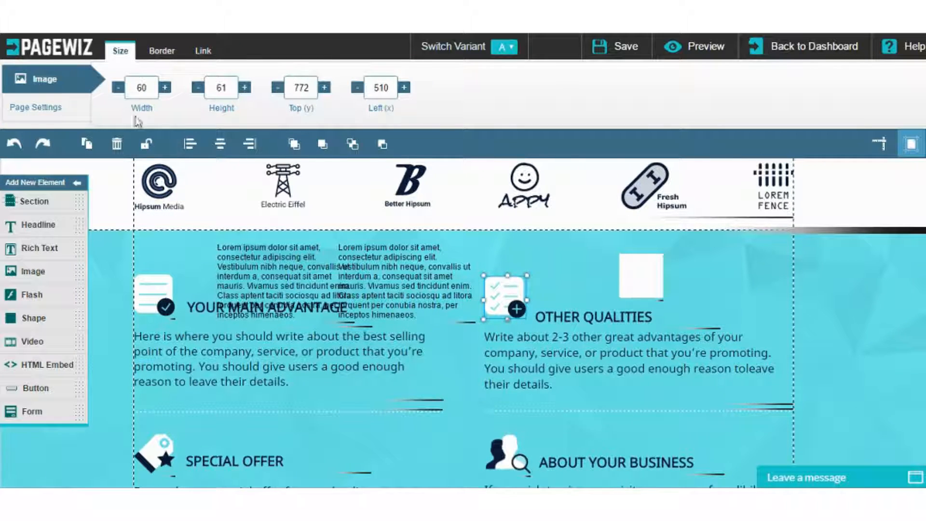
scroll(414, 227, down, 1)
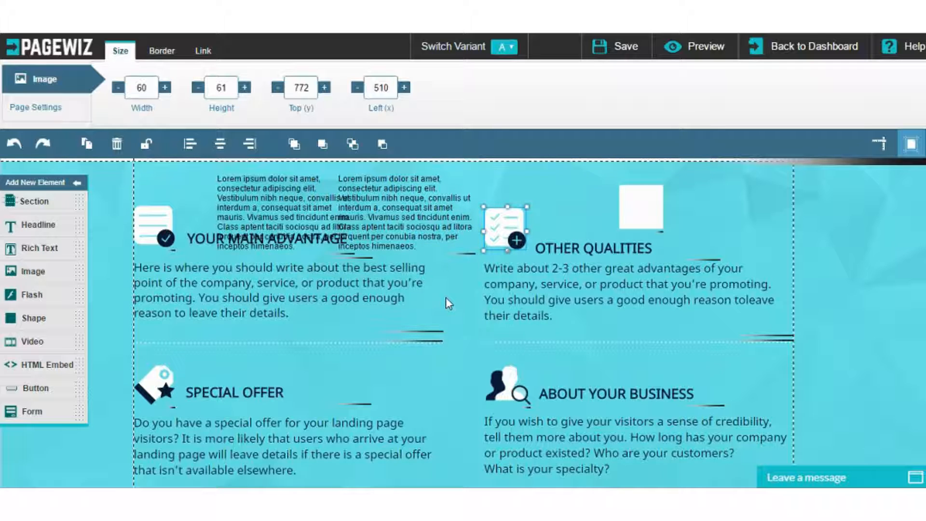
- Add an image element to the page using the cartoon man with glasses, and position it over the advantages section
scroll(445, 303, down, 4)
drag(34, 271, 471, 359)
click(333, 222)
drag(553, 353, 425, 334)
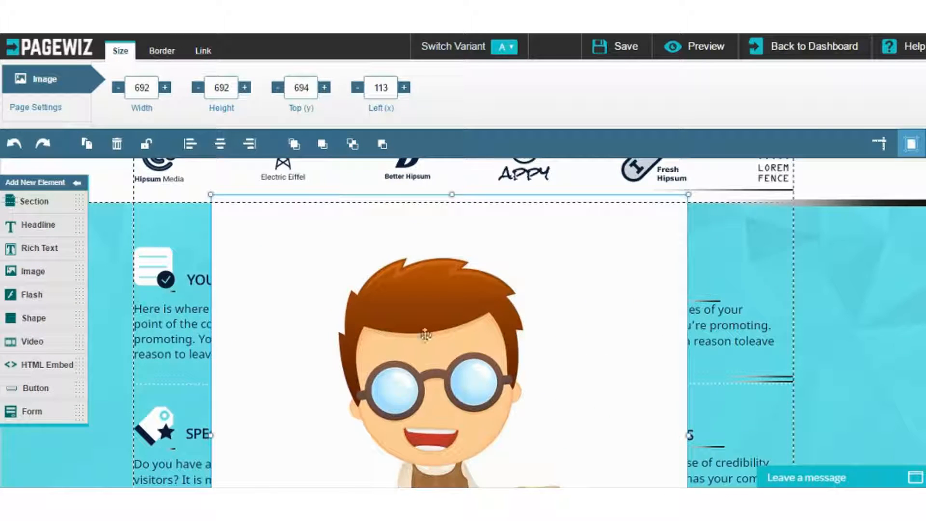
- Resize the cartoon man image to about 189 wide by 137 high below the red button, and delete it
scroll(341, 268, down, 1)
scroll(275, 256, up, 1)
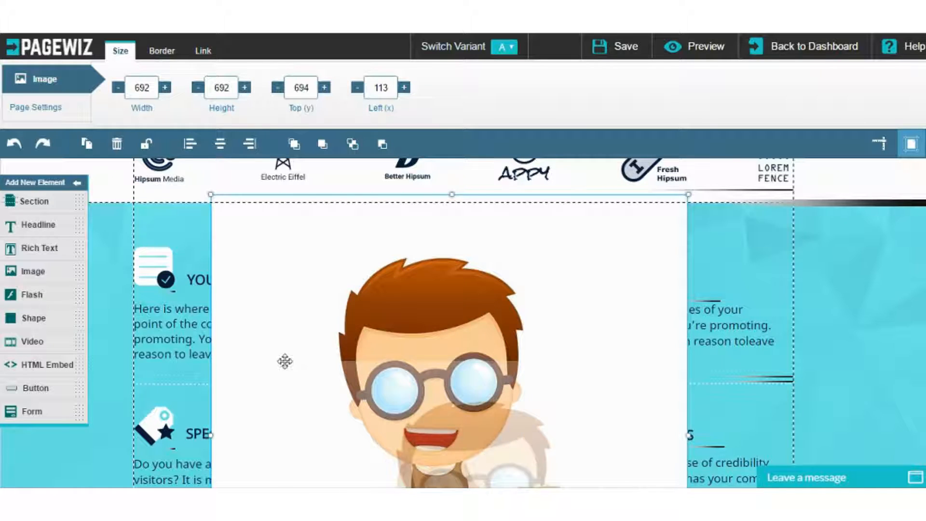
scroll(477, 331, down, 5)
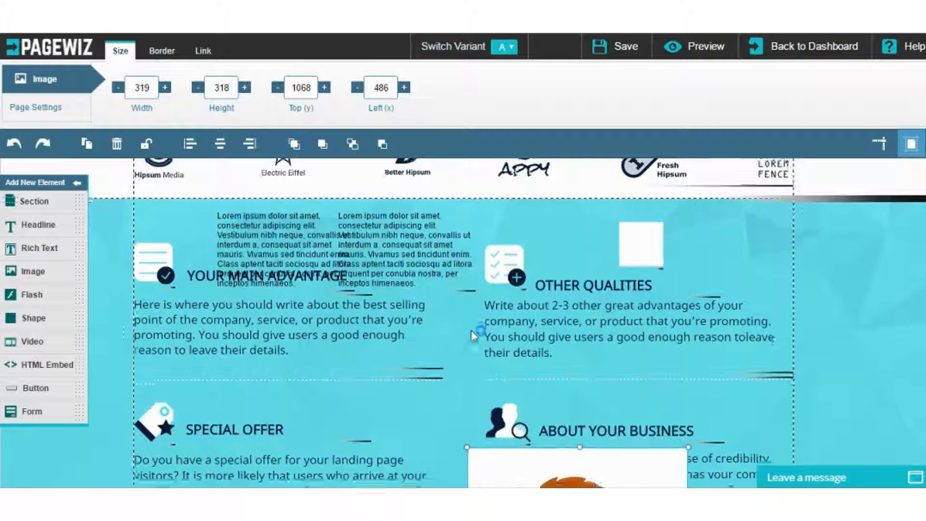
drag(518, 255, 473, 332)
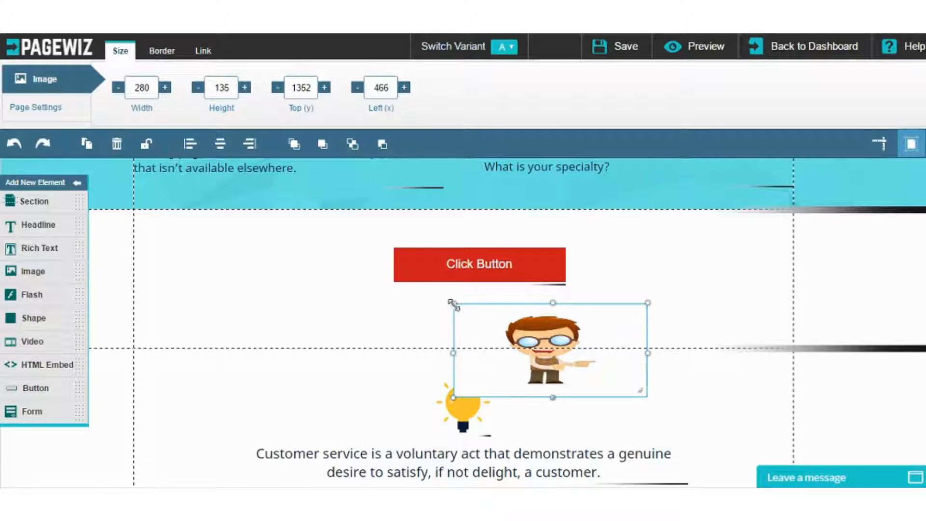
drag(452, 303, 435, 207)
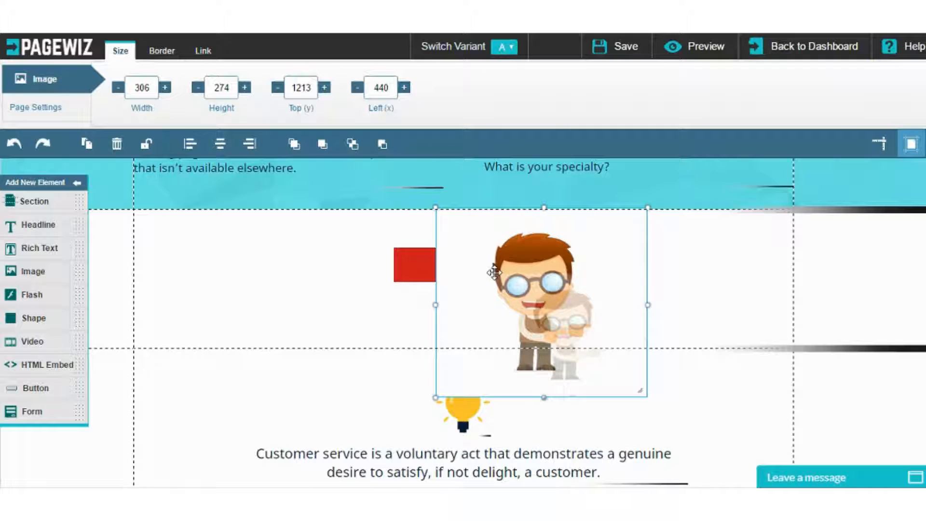
drag(436, 208, 517, 301)
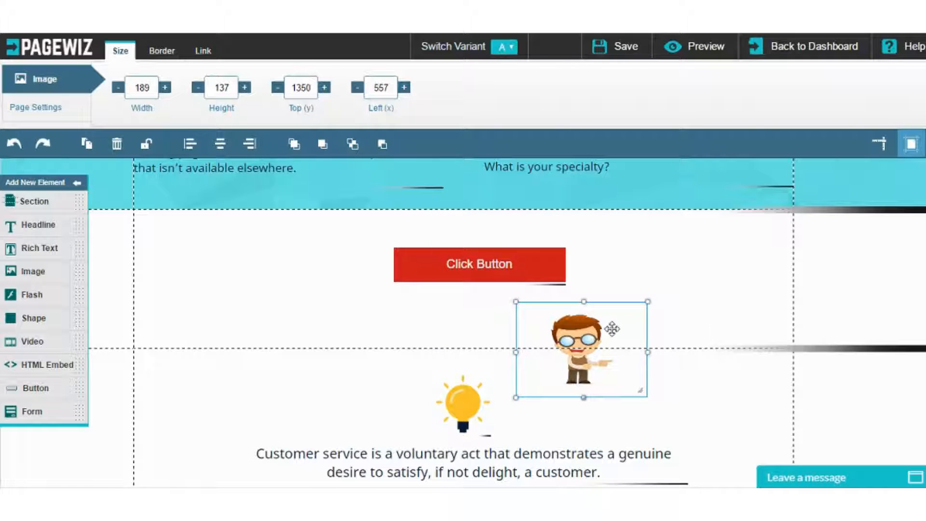
key(Delete)
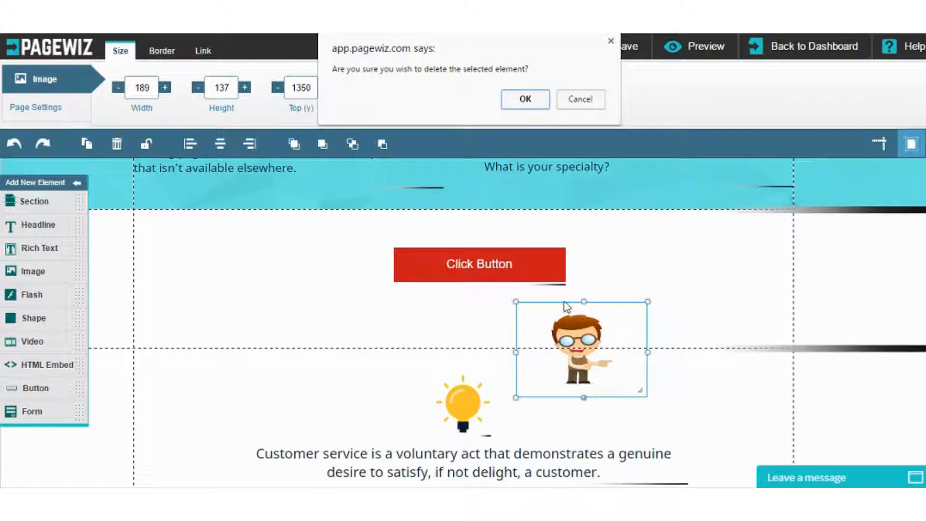
click(524, 99)
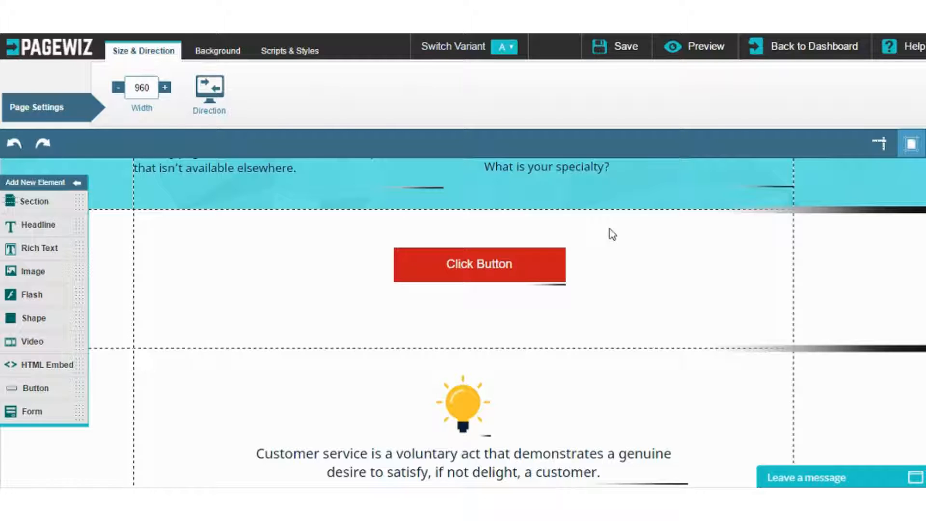
- Add a form below the red Click Button, review its form settings and form validations, and close the Form Builder
drag(41, 411, 493, 331)
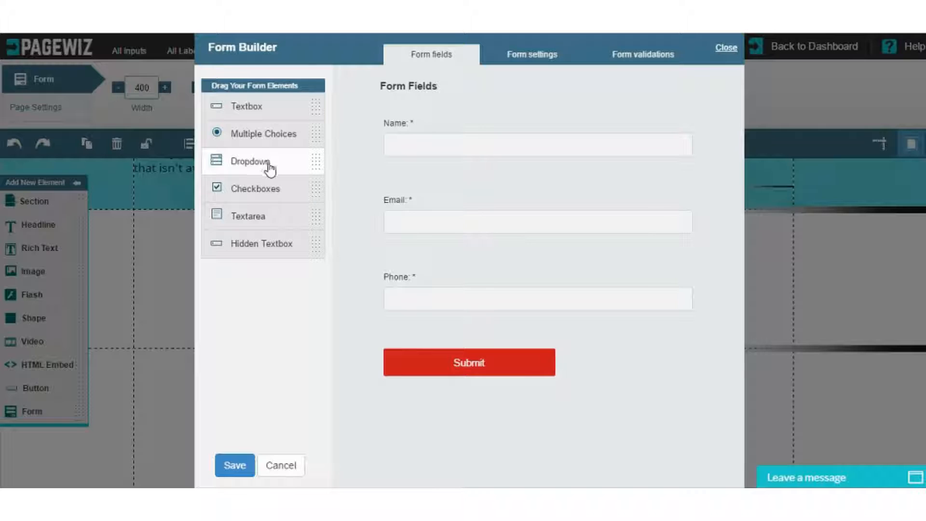
click(530, 59)
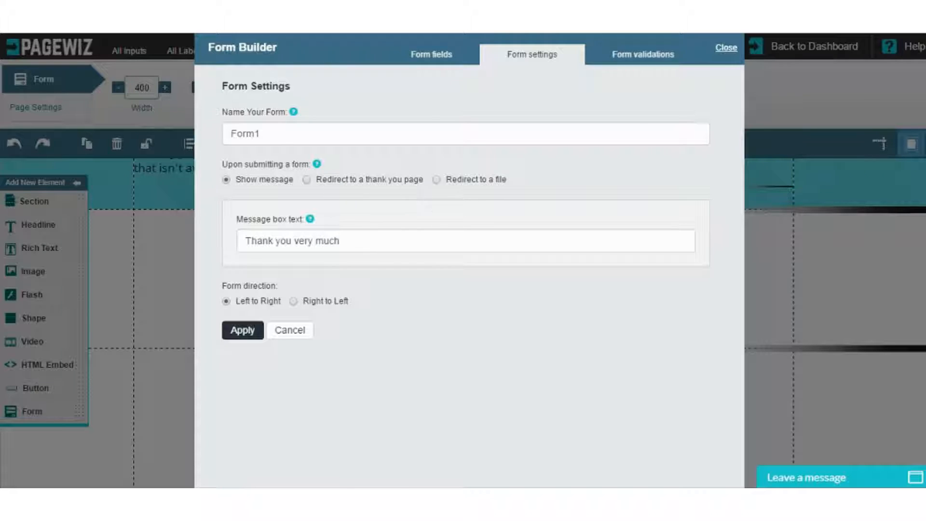
click(646, 55)
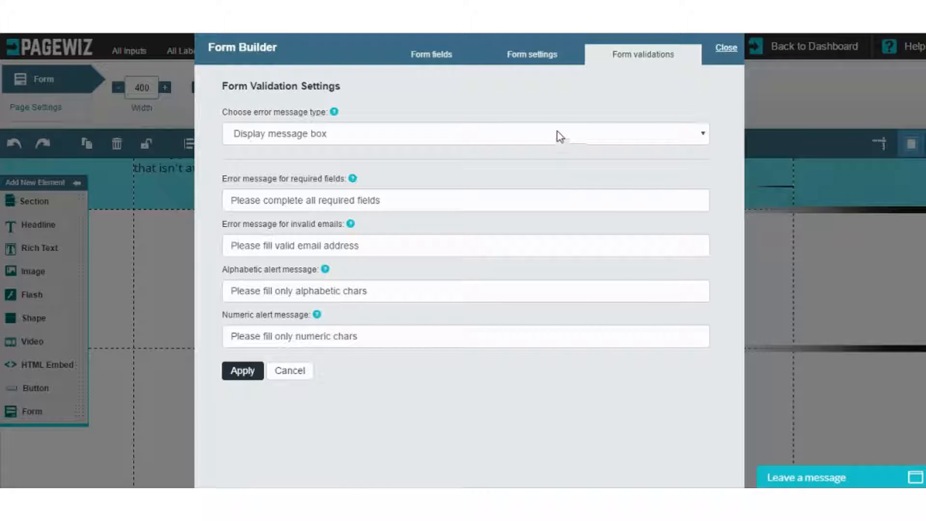
click(728, 48)
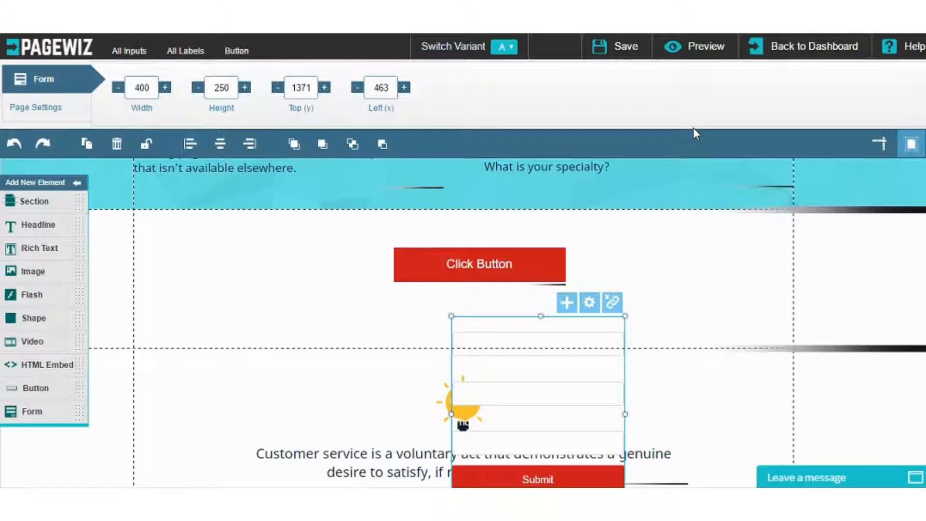
- Save the lp1 page and leave the editor for the landing pages list
click(622, 57)
click(802, 42)
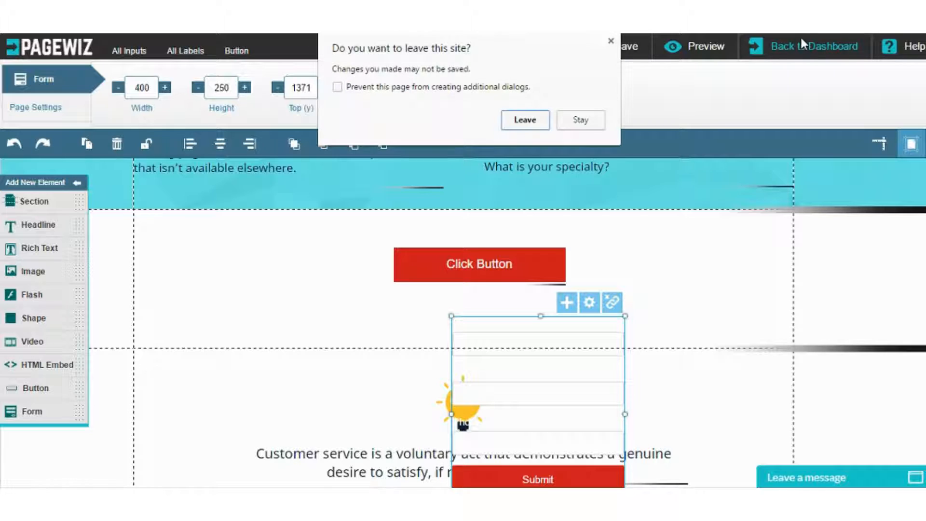
click(518, 119)
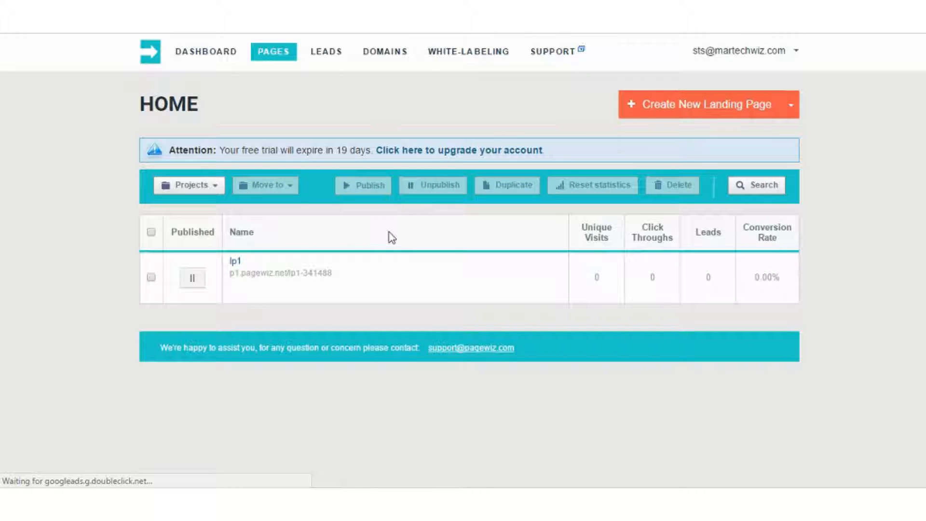
- Open the Mobile Version settings of the lp1 page and start connecting a mobile version
mouse_move(237, 270)
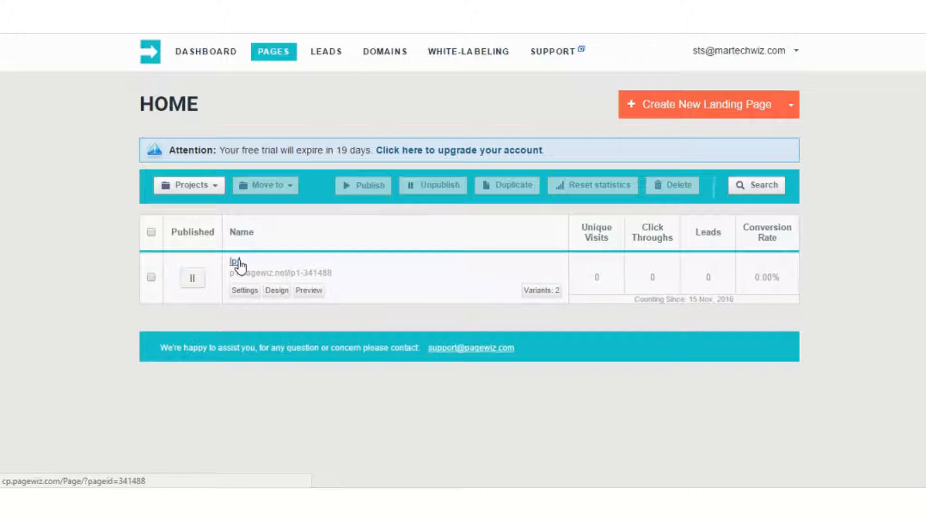
click(238, 260)
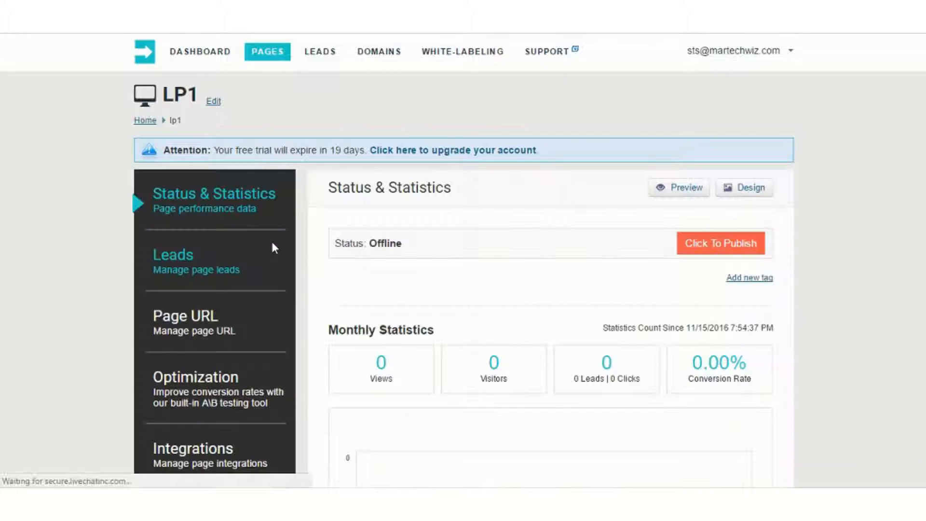
scroll(250, 252, down, 4)
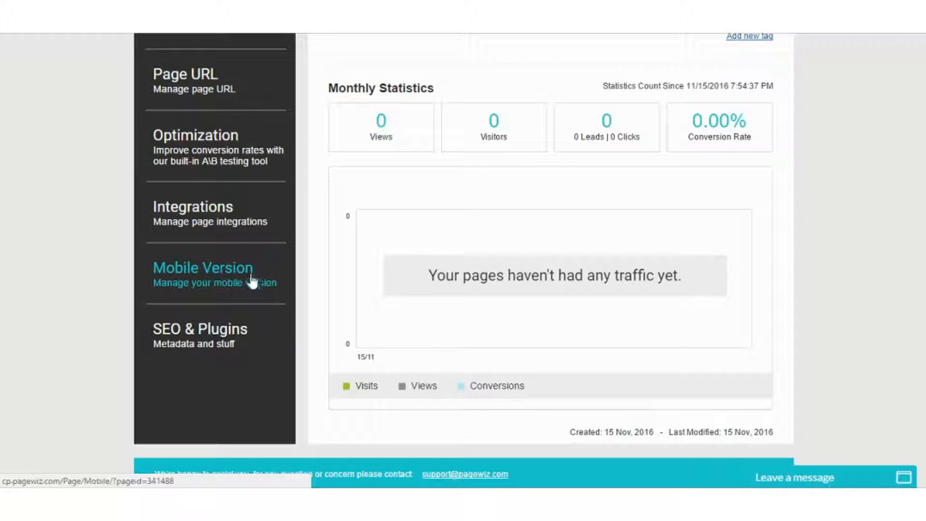
click(262, 273)
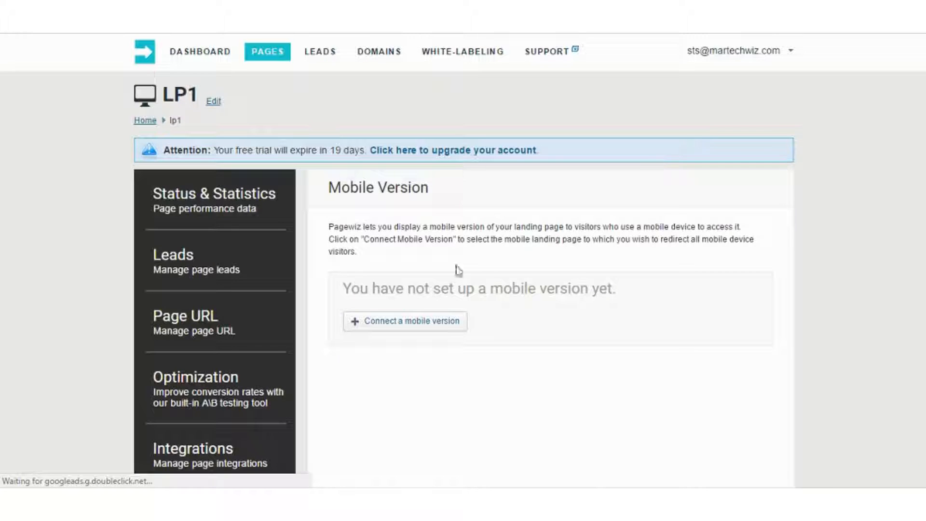
click(453, 321)
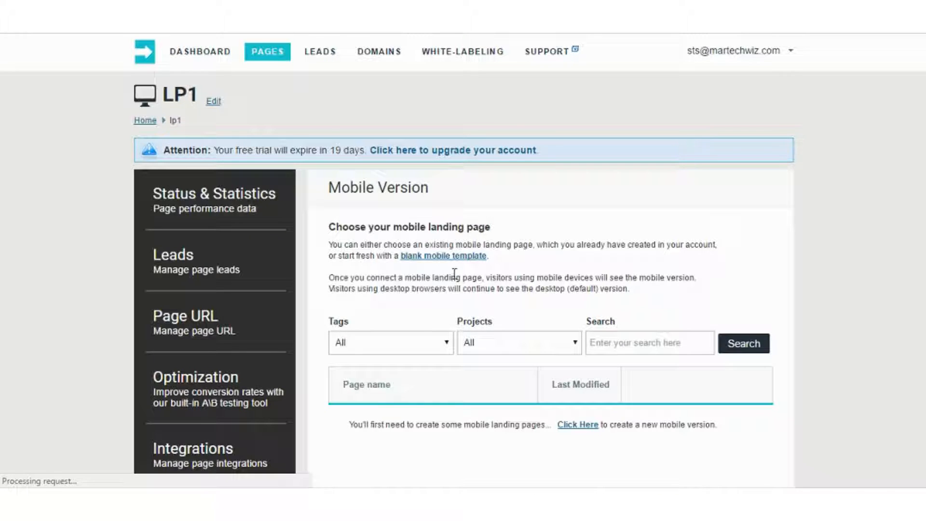
- Create a new mobile landing page named lp1-mobile
scroll(506, 276, down, 3)
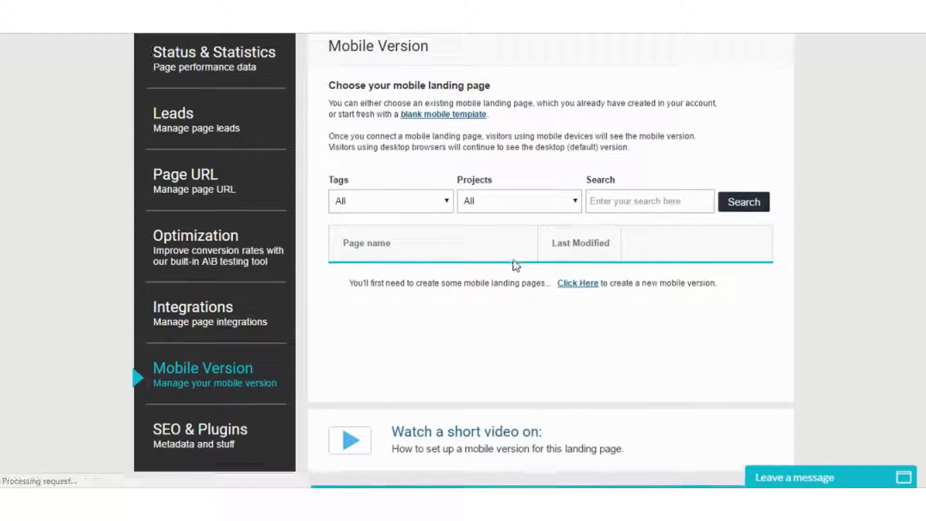
scroll(511, 270, down, 1)
scroll(516, 273, up, 2)
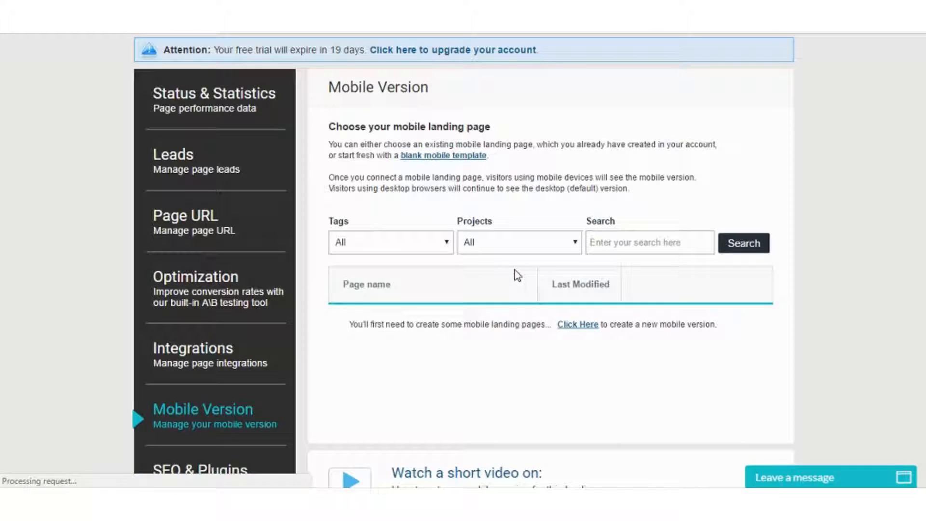
scroll(525, 269, down, 2)
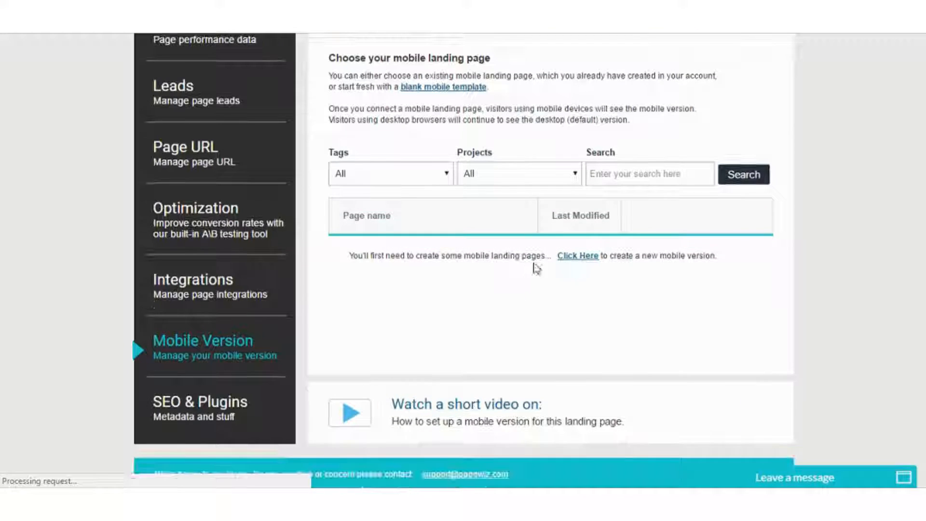
click(590, 263)
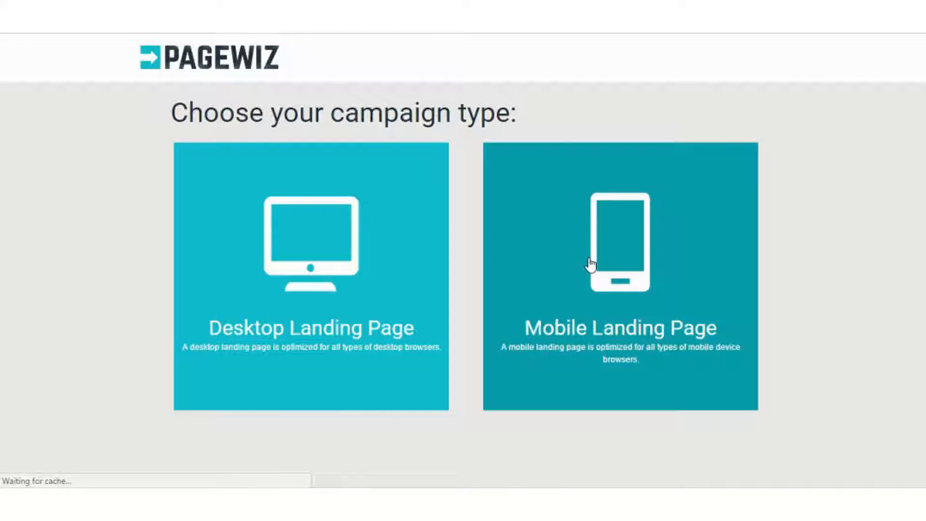
click(588, 263)
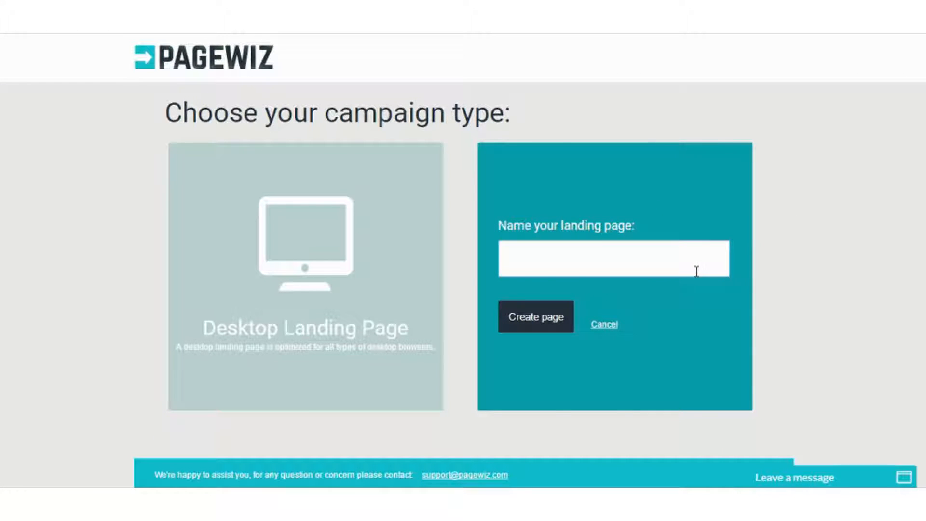
text(lp1=)
key(BackSpace)
text(-mobile)
click(505, 320)
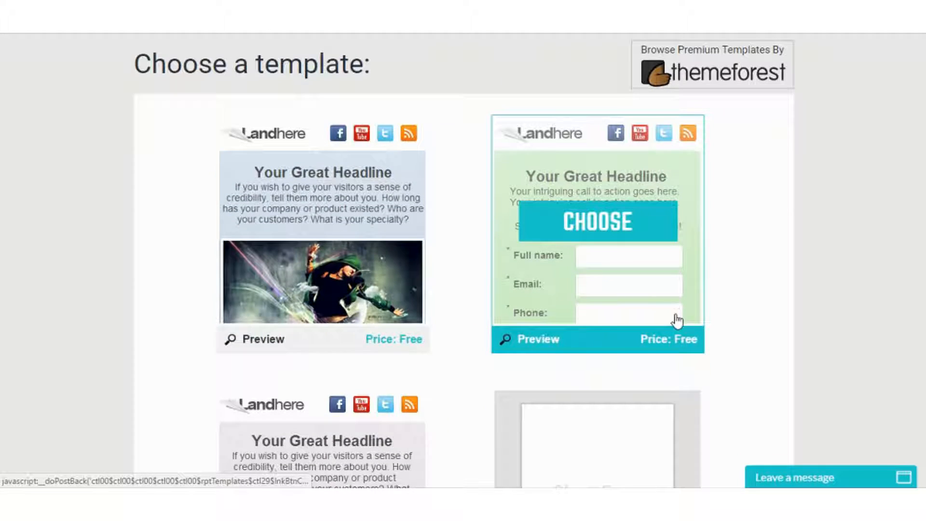
- Choose the free green template with the sign-up form for the mobile page, and look over its sections in the editor
scroll(693, 336, down, 5)
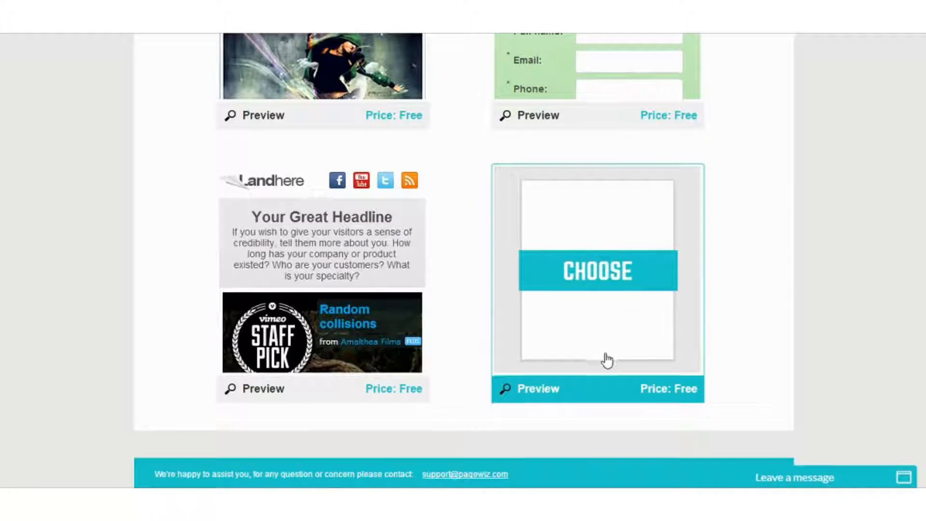
scroll(606, 362, up, 1)
scroll(606, 361, up, 3)
scroll(605, 361, down, 3)
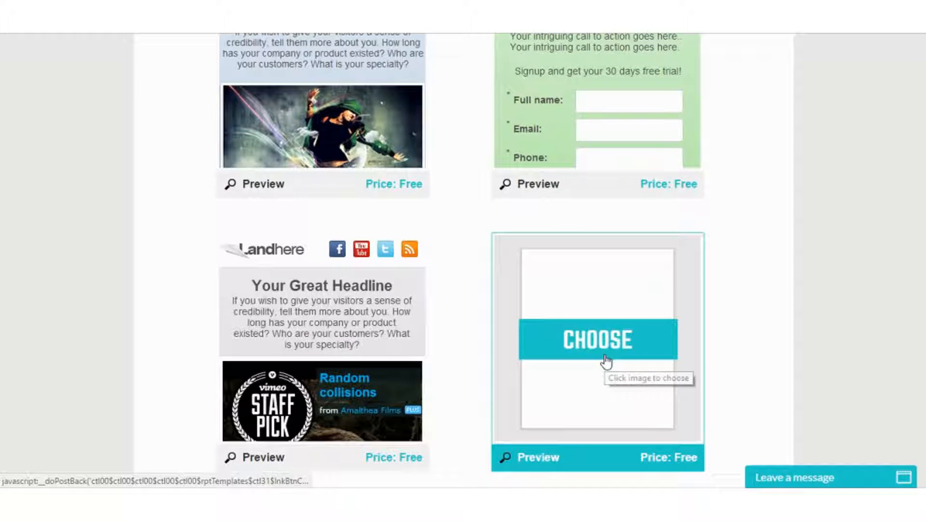
scroll(605, 362, up, 3)
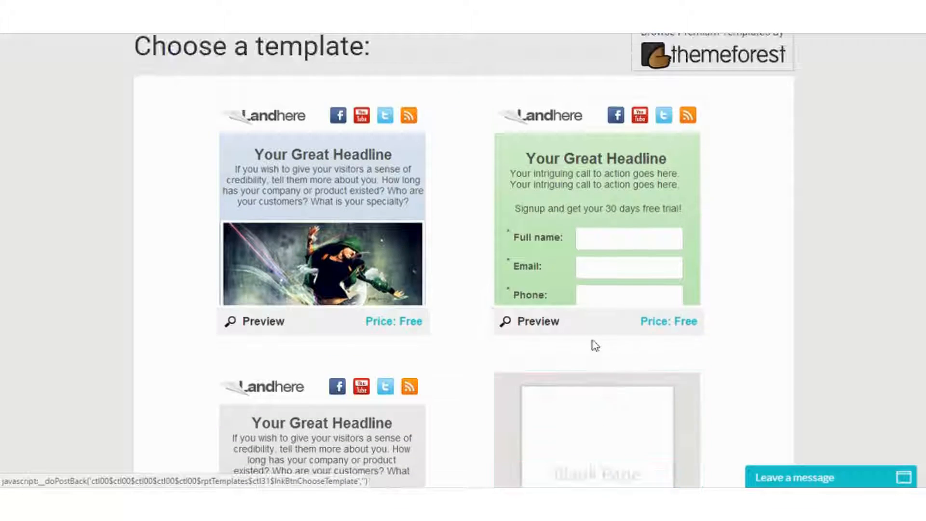
mouse_move(594, 281)
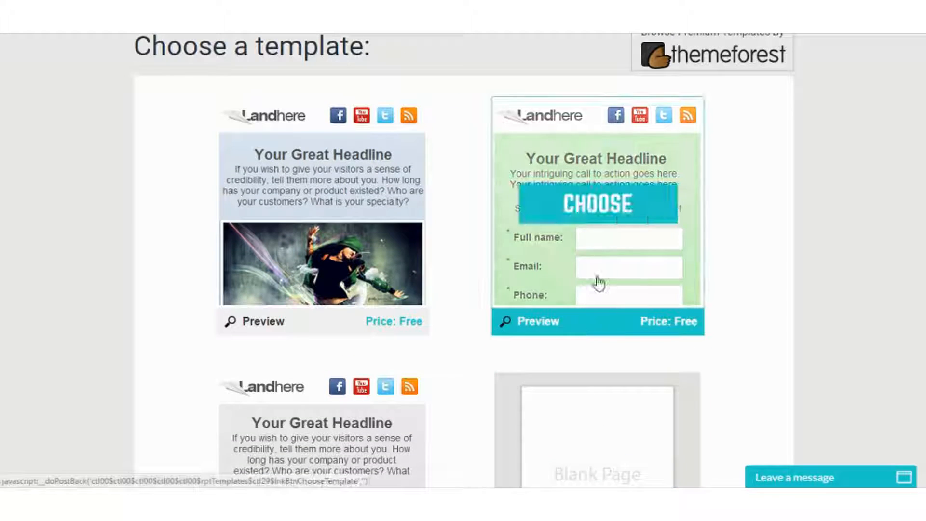
click(643, 215)
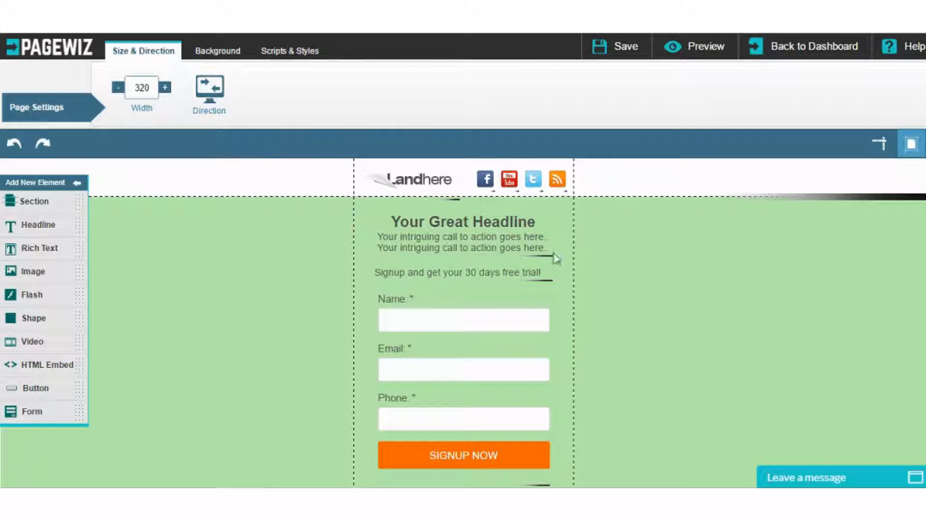
scroll(533, 270, down, 4)
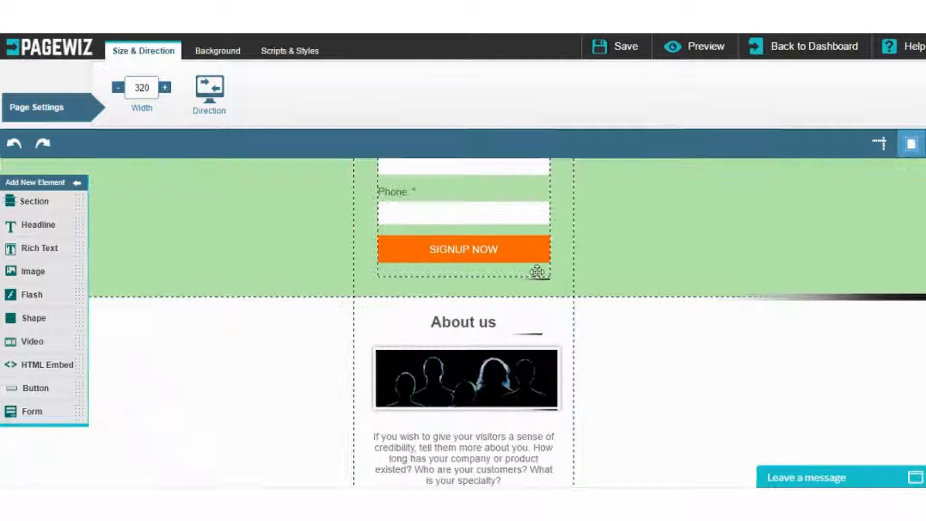
- Choose the free yellow and blue desktop template with the "Write your great headline" banner
scroll(534, 271, down, 4)
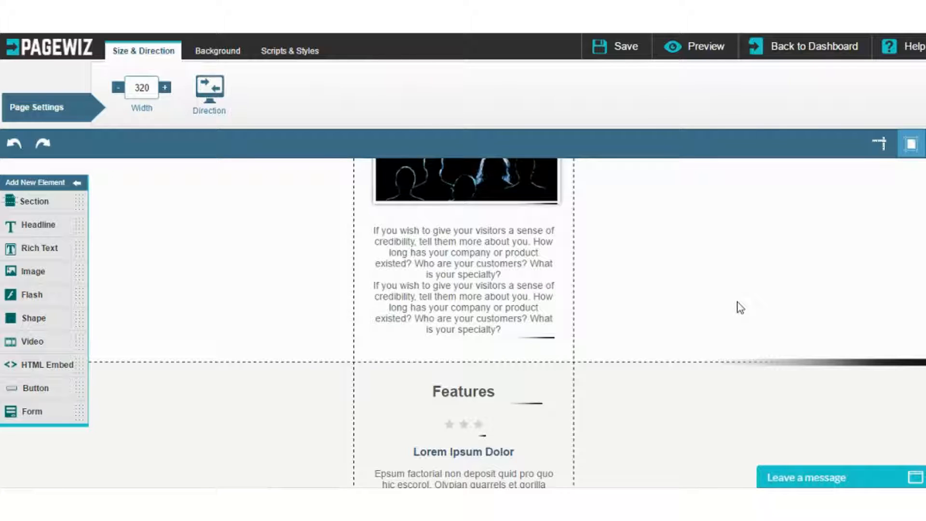
scroll(498, 291, up, 1)
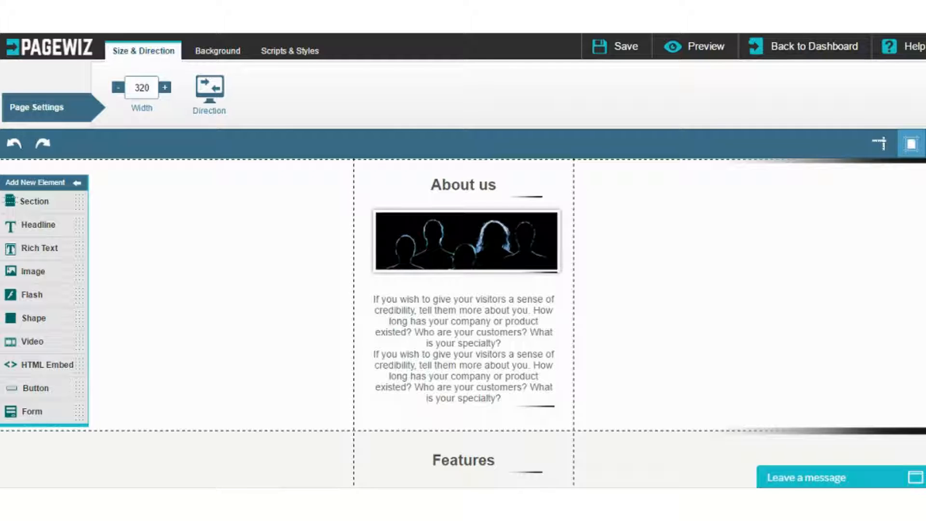
click(540, 103)
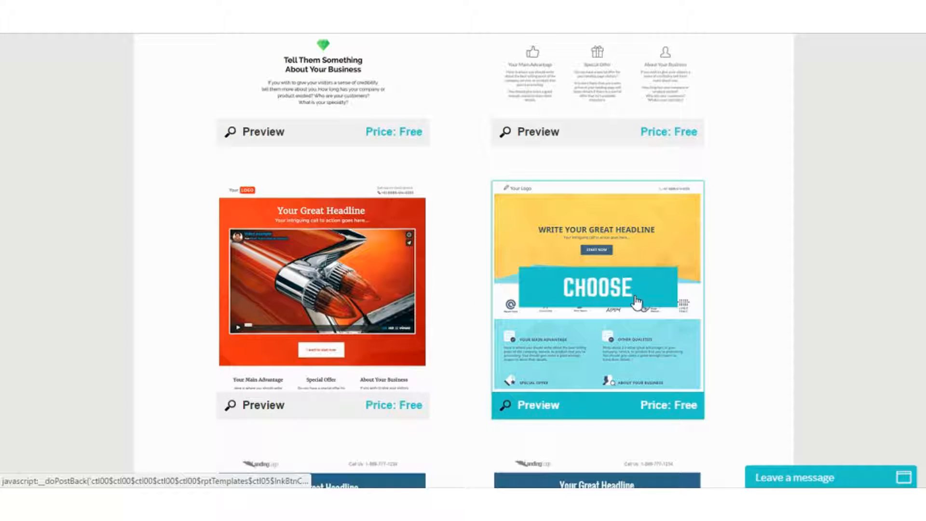
click(636, 298)
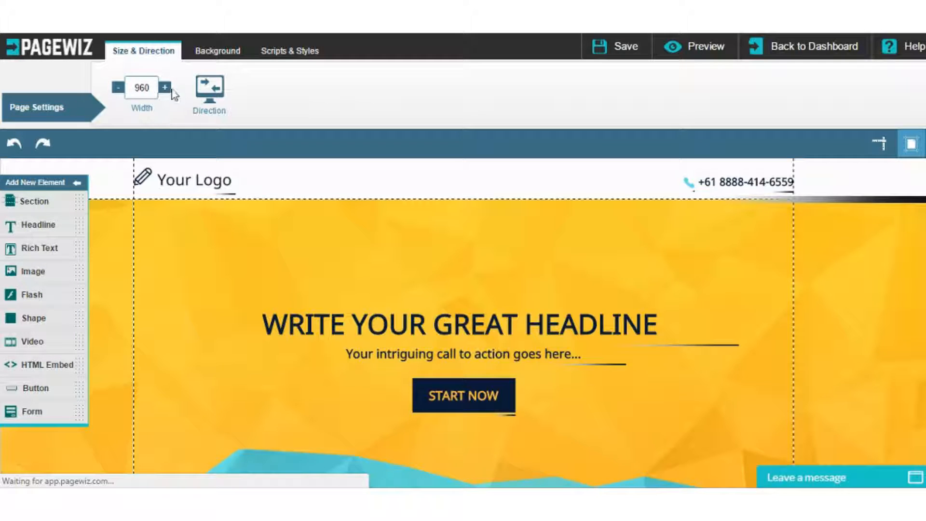
- Set the page width to 540 and check how the template's sections fit the narrower page
double_click(147, 89)
text(540)
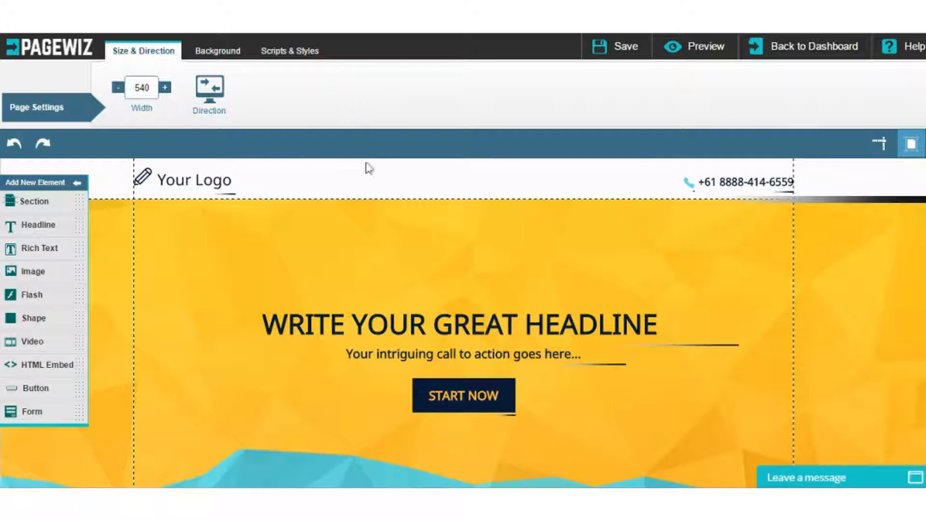
click(365, 234)
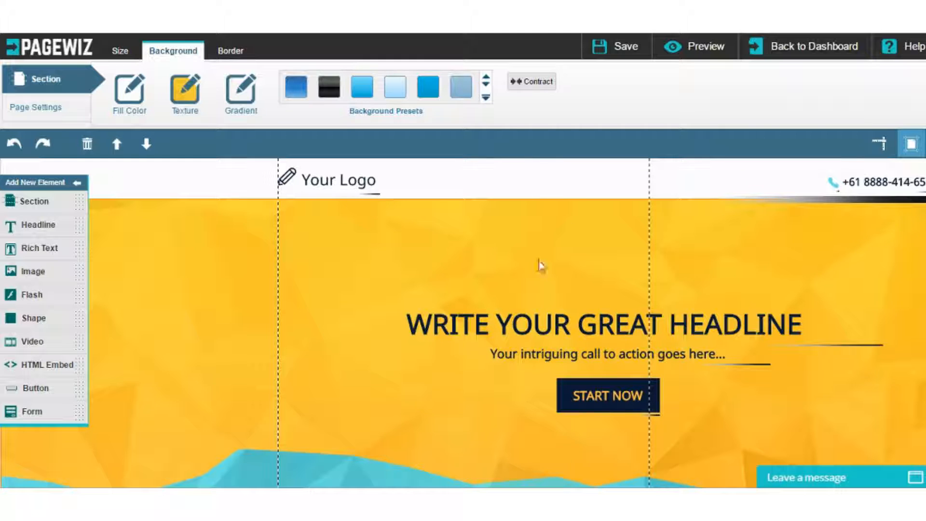
scroll(603, 242, down, 5)
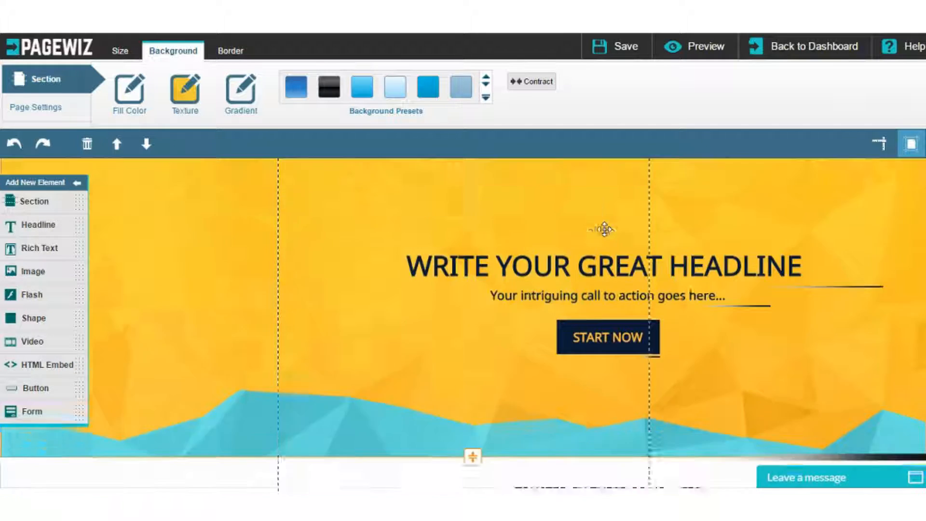
scroll(604, 242, down, 2)
scroll(599, 247, up, 8)
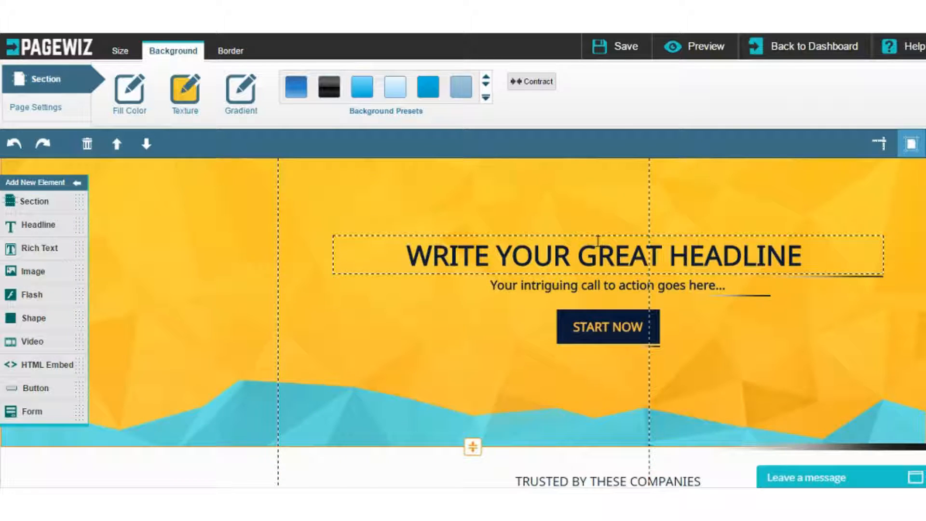
scroll(598, 239, up, 2)
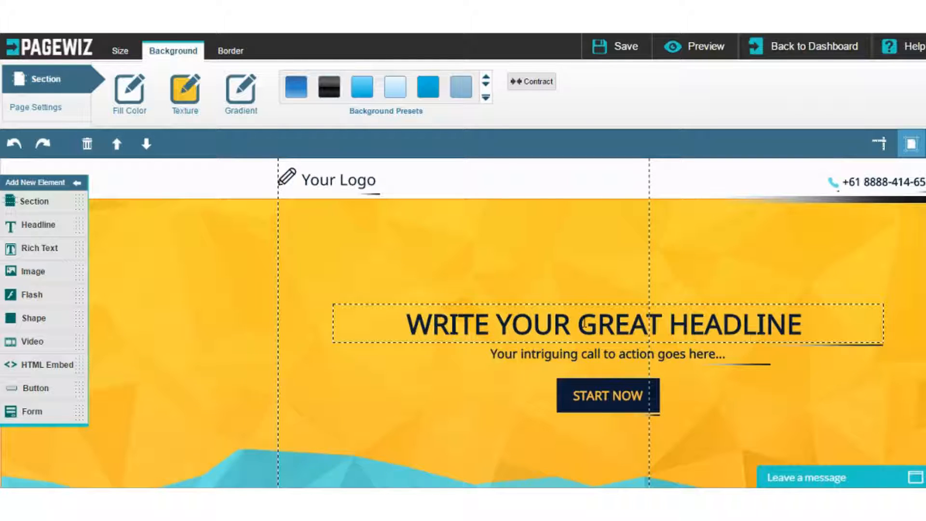
- Fit the headline, call-to-action text and START NOW button inside the page guides, narrowing the headline so it wraps onto two lines
click(585, 324)
click(589, 305)
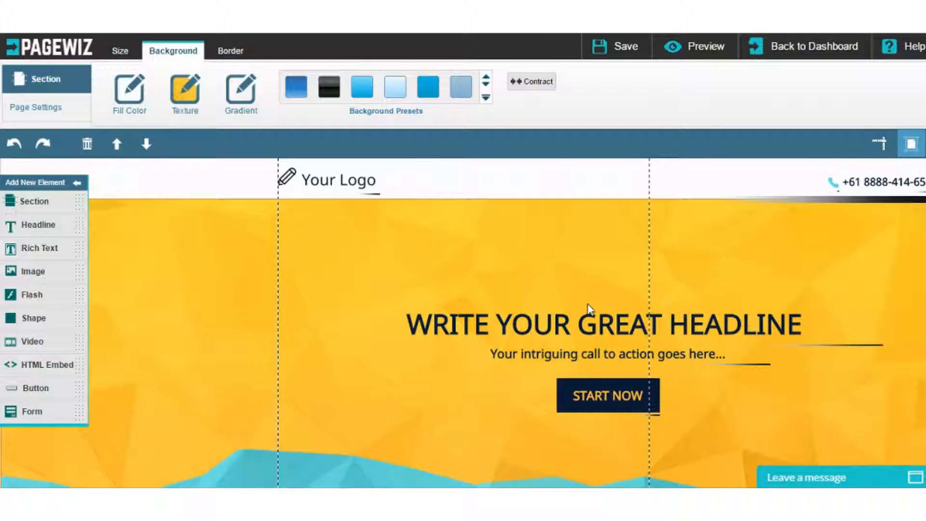
click(589, 312)
drag(559, 316, 446, 239)
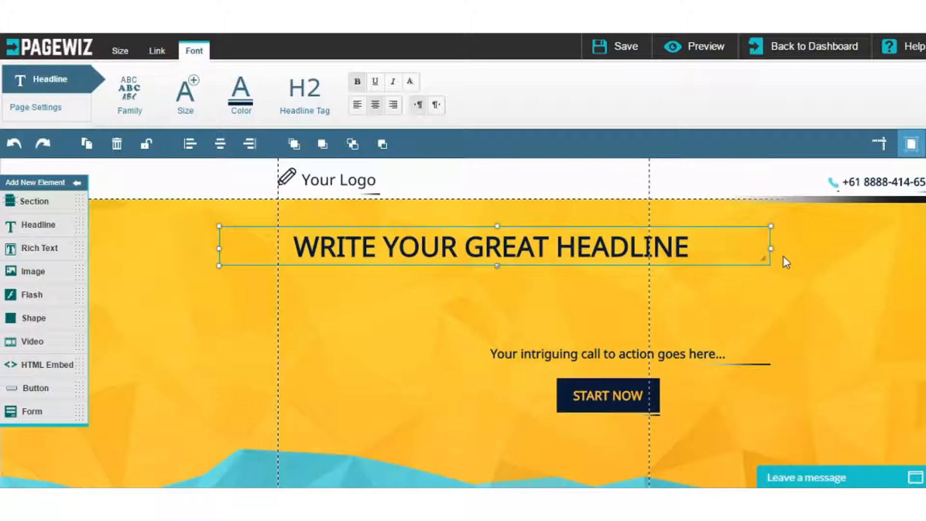
drag(771, 248, 616, 247)
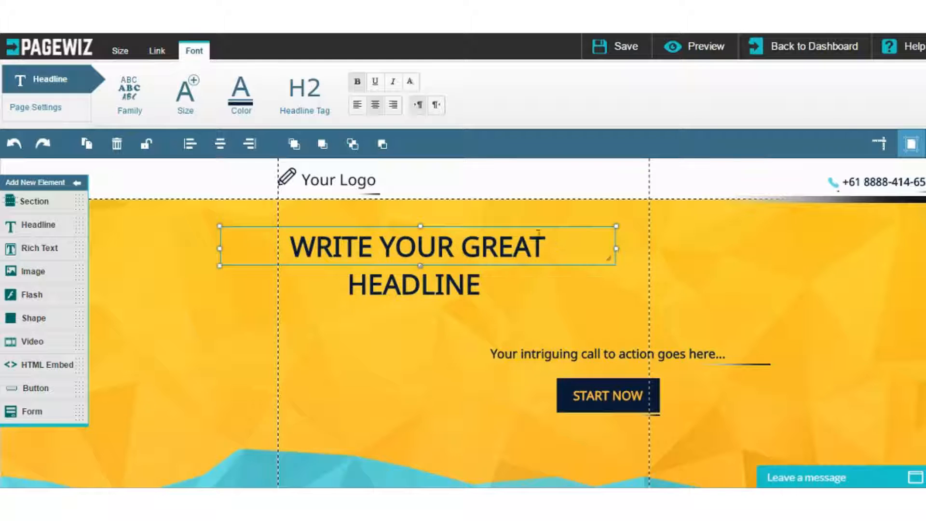
drag(607, 396, 467, 396)
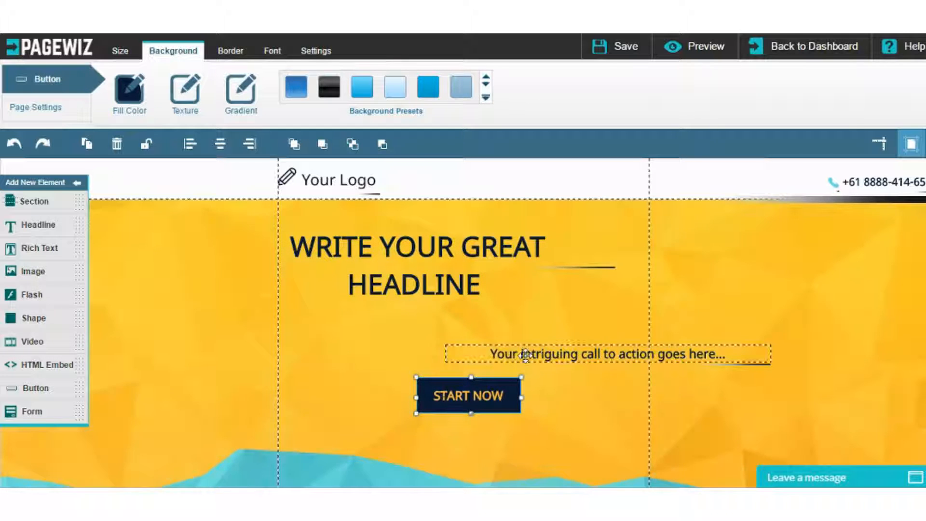
drag(528, 349, 367, 325)
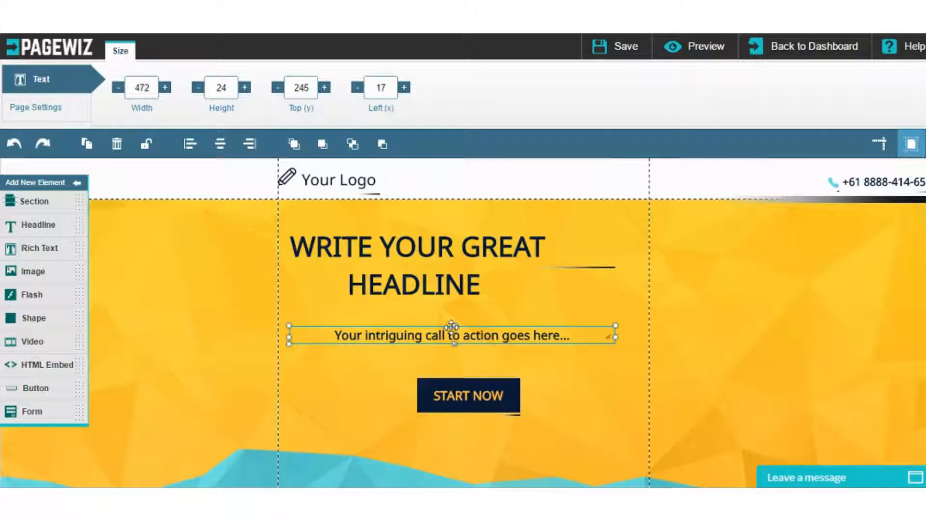
- Shrink the company logos image to 470 wide and 42 high, and position it within the page guides
scroll(458, 332, down, 4)
click(606, 385)
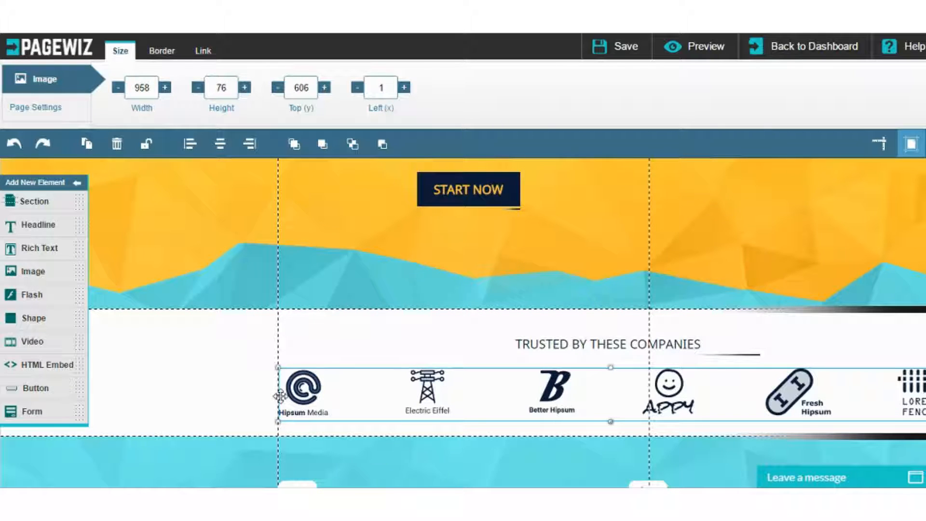
drag(278, 396, 609, 392)
drag(683, 392, 395, 380)
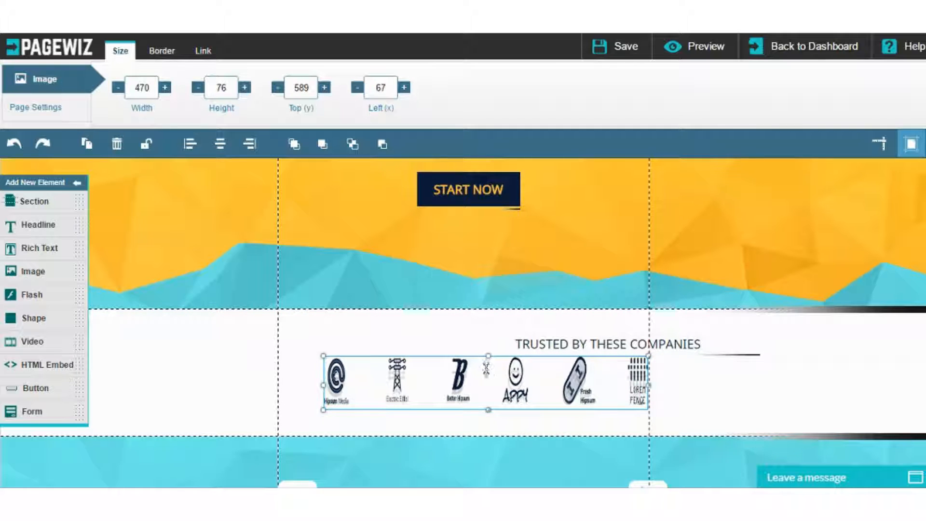
drag(486, 380, 487, 380)
- Move the Other Qualities description into the first column, below the Your Main Advantage text
scroll(496, 340, down, 5)
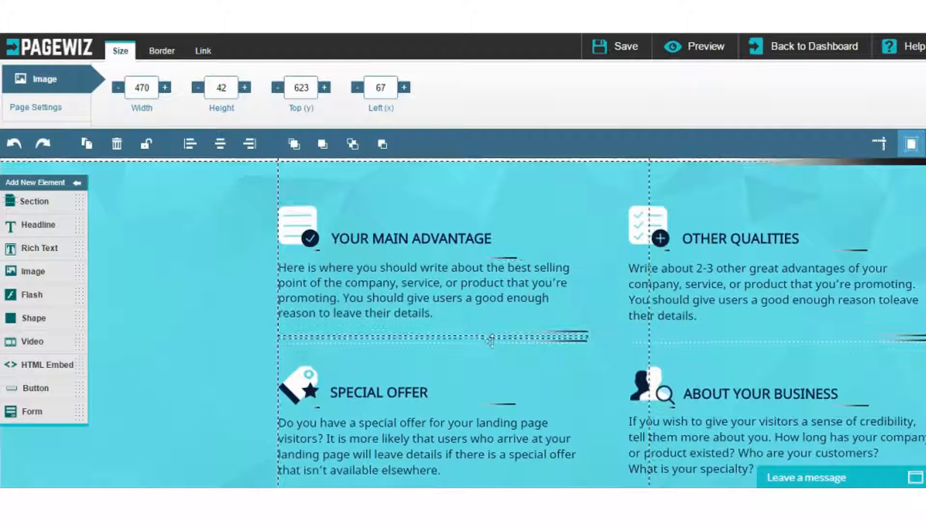
click(239, 350)
click(511, 392)
scroll(482, 424, down, 3)
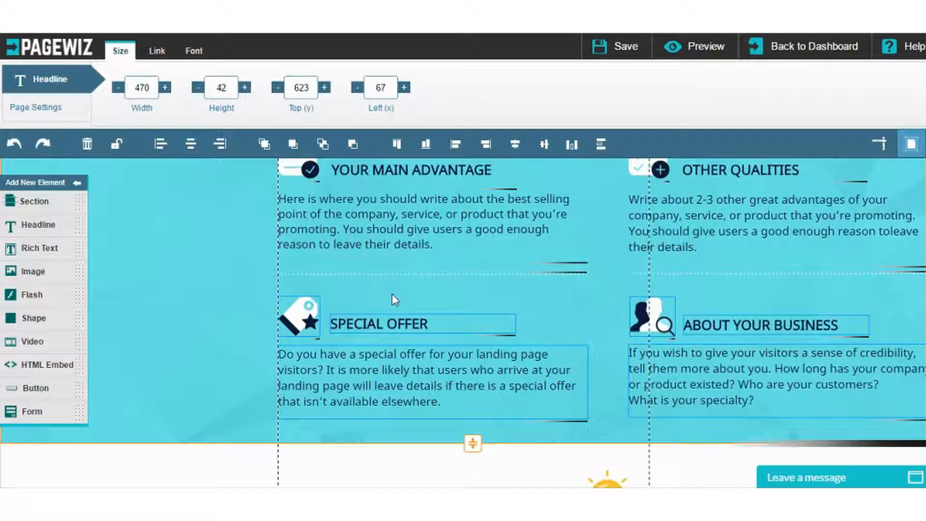
scroll(707, 260, up, 1)
drag(704, 289, 326, 378)
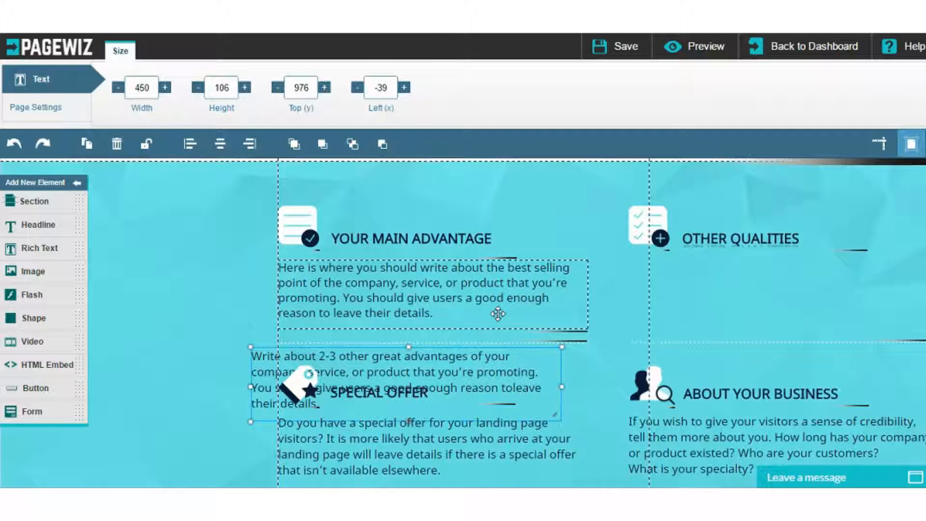
- Narrow the customer service quote and place the light bulb image above it, at top 1238 and left 262
scroll(511, 309, down, 5)
scroll(516, 299, down, 3)
scroll(518, 295, up, 1)
click(523, 293)
drag(824, 293, 553, 293)
click(549, 265)
click(530, 265)
drag(613, 235, 493, 223)
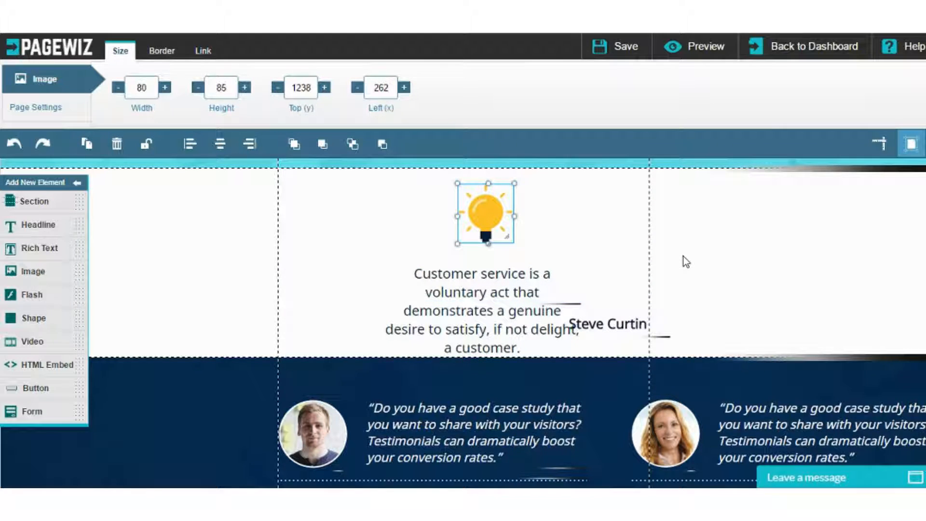
- Save the page and return to the Mobile Version settings of lp1
scroll(682, 256, down, 1)
scroll(681, 260, up, 2)
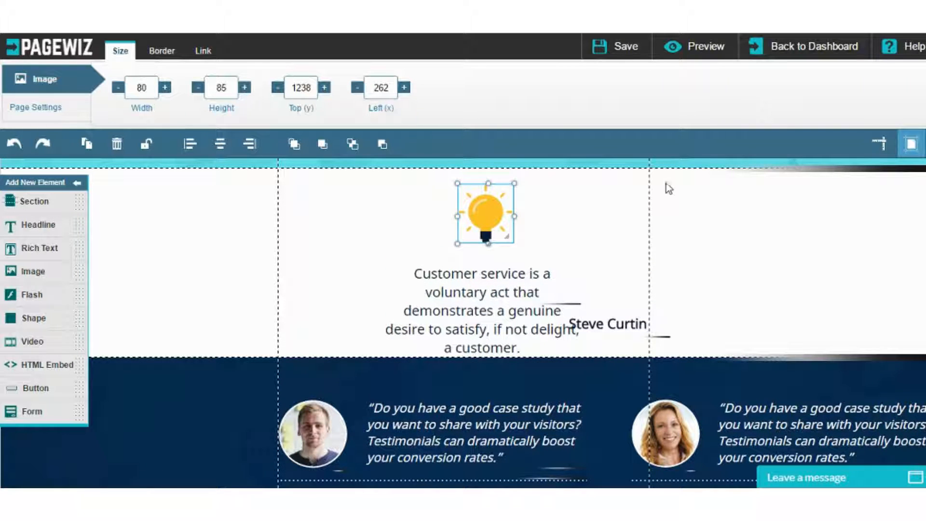
click(606, 48)
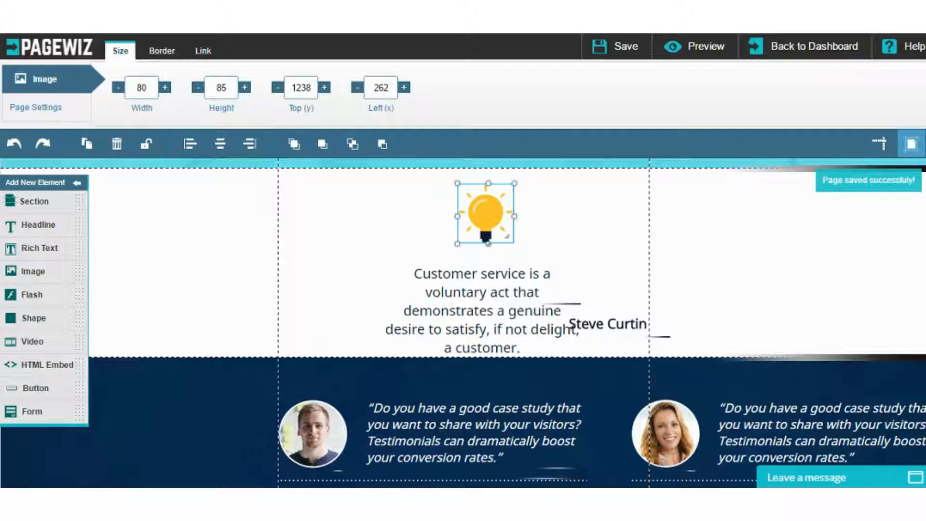
click(774, 47)
click(525, 99)
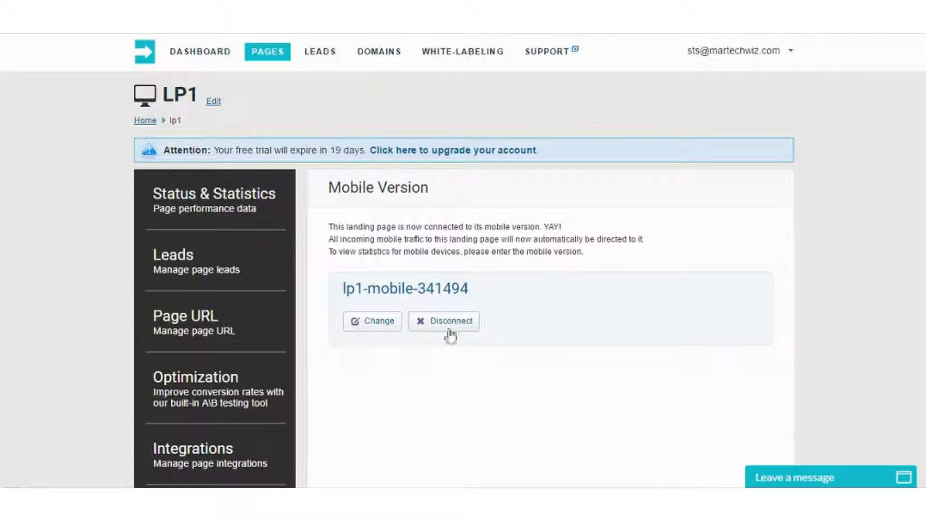
- Examine the Pagewiz pricing page, comparing the prices, visitor limits, domains and features of the Pro, Plus, Standard and Basic plans
scroll(450, 359, down, 2)
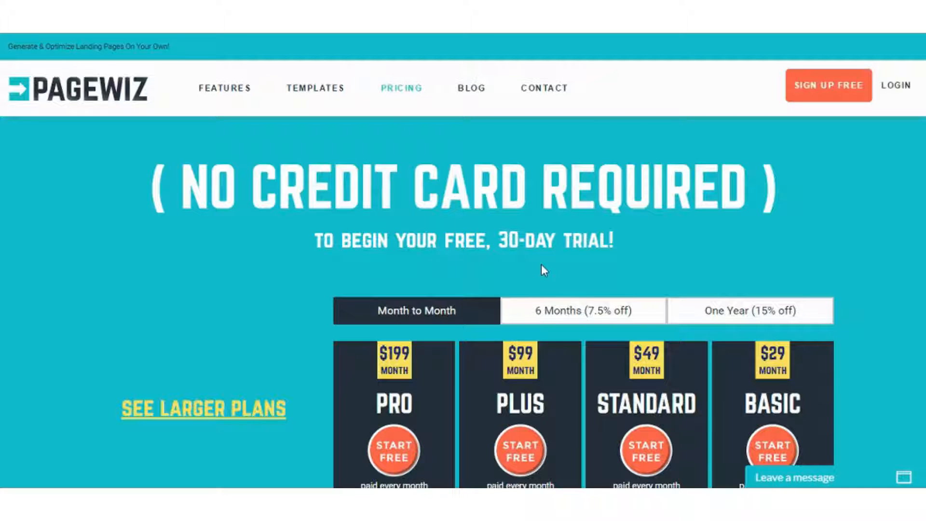
scroll(541, 266, down, 4)
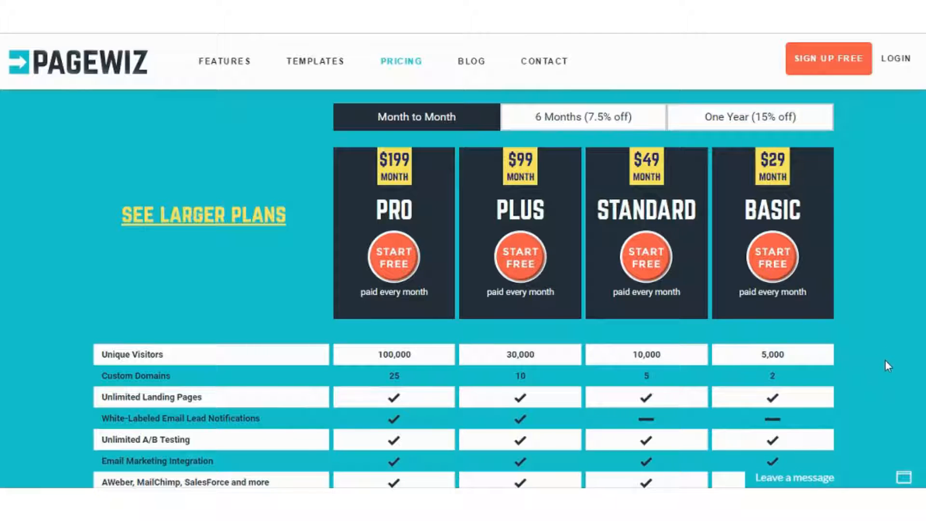
scroll(885, 365, down, 3)
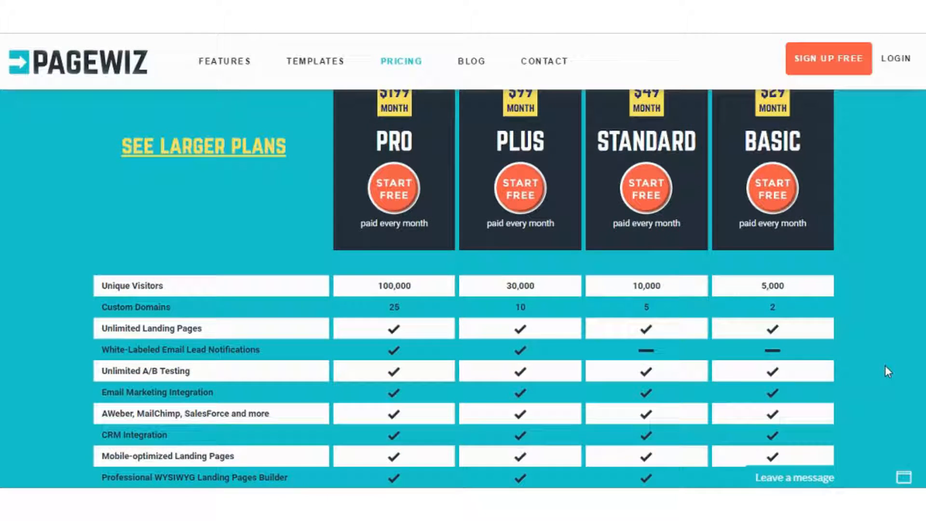
scroll(813, 236, up, 1)
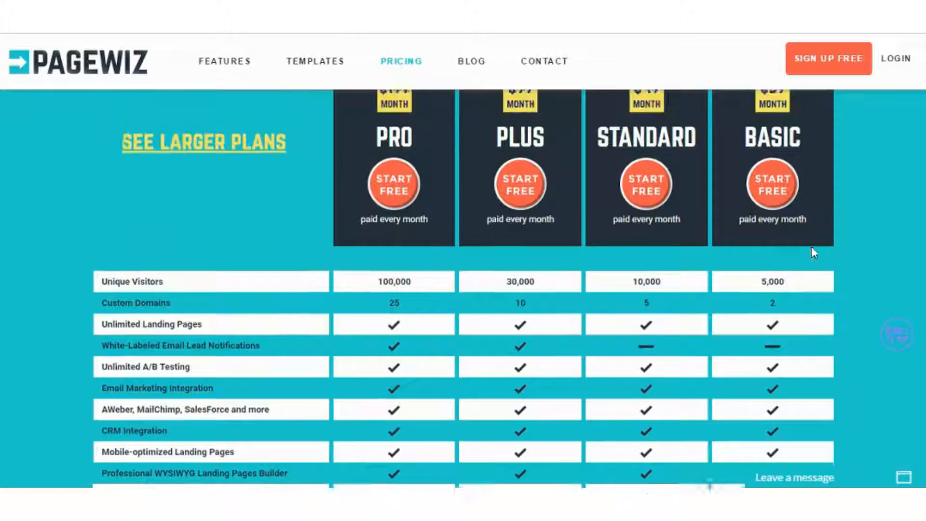
scroll(813, 251, down, 3)
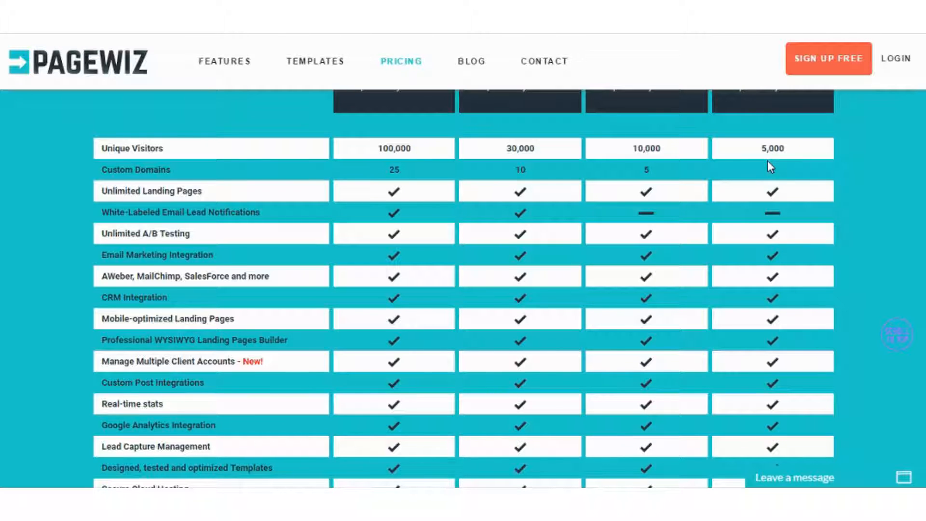
scroll(768, 162, up, 1)
scroll(775, 206, up, 1)
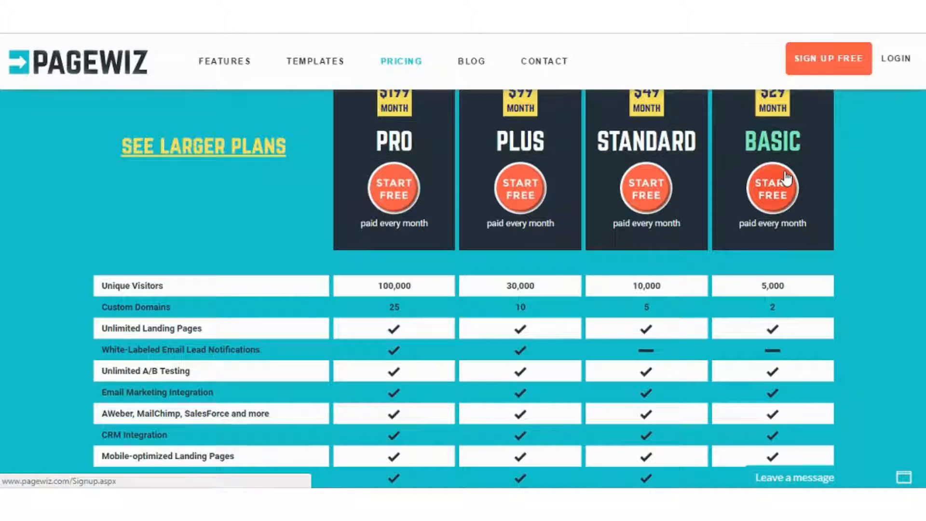
scroll(786, 178, up, 2)
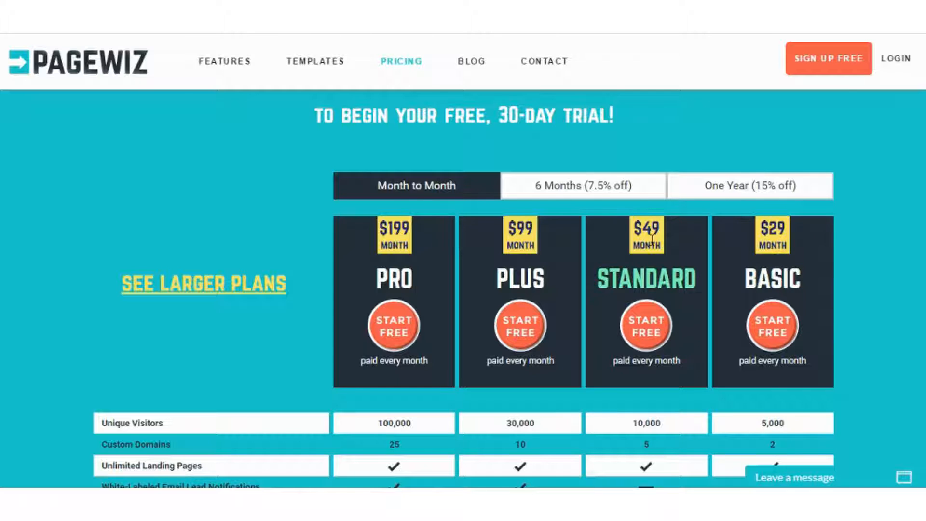
scroll(652, 238, down, 1)
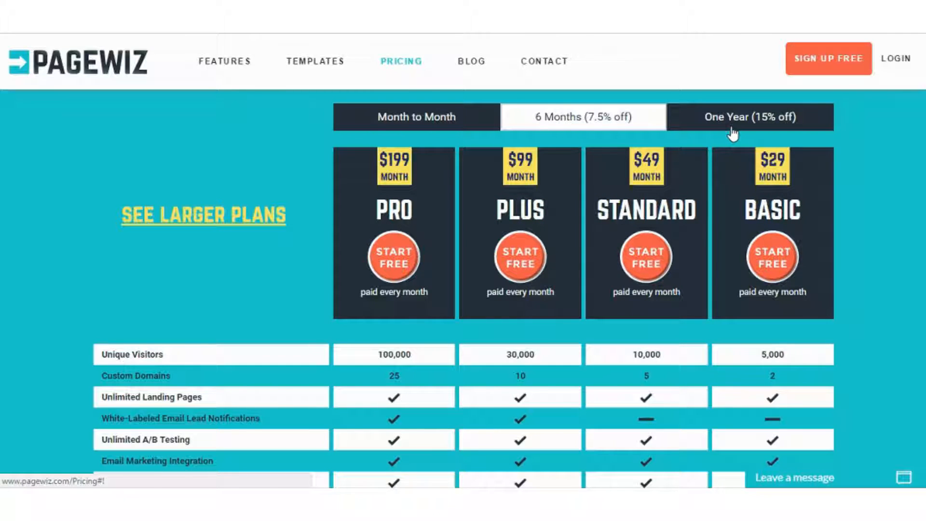
scroll(731, 132, down, 2)
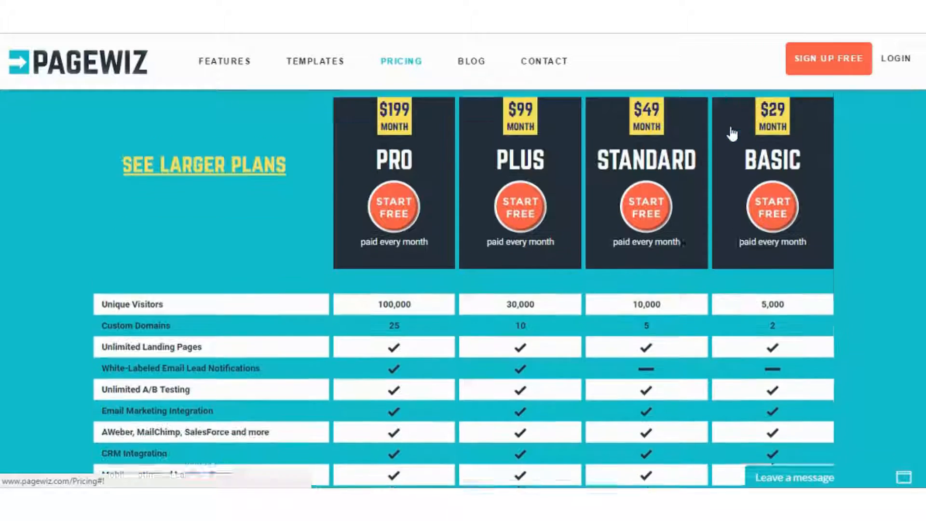
scroll(730, 127, down, 2)
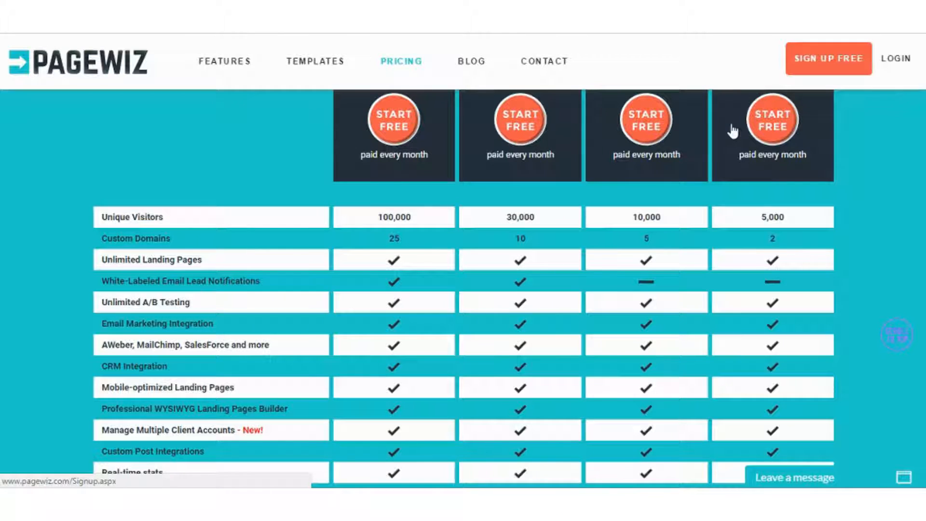
scroll(707, 154, up, 2)
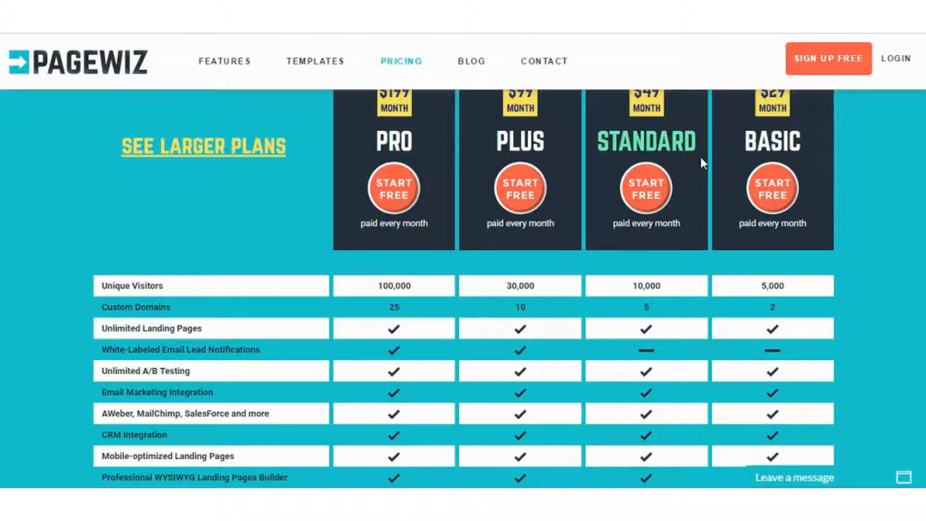